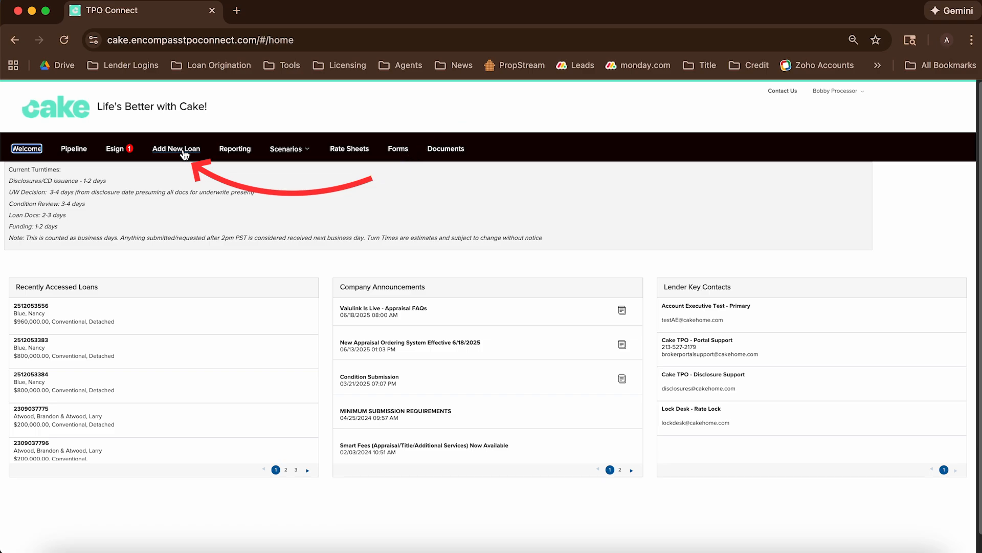
Start a new loan and assign the other contact as its loan officer
click(185, 154)
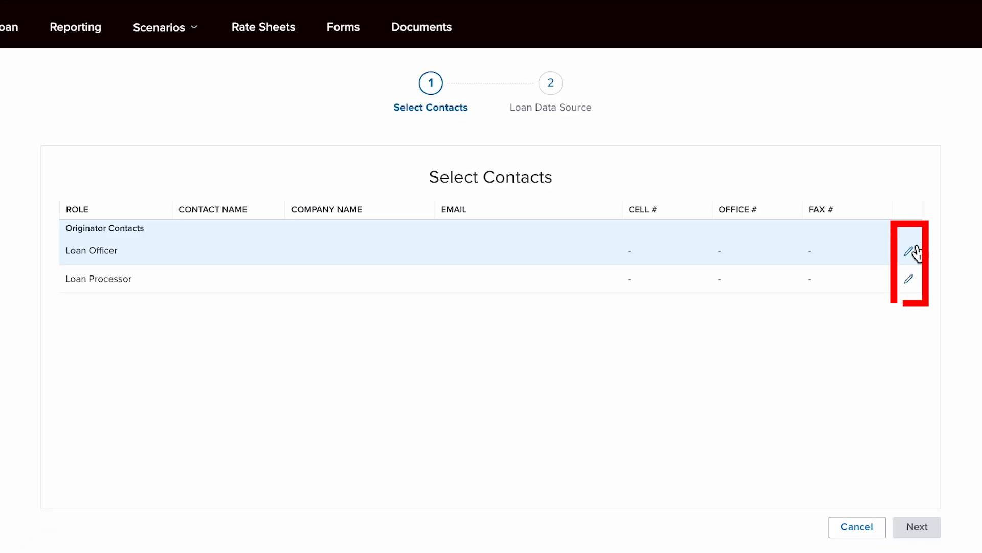
click(914, 251)
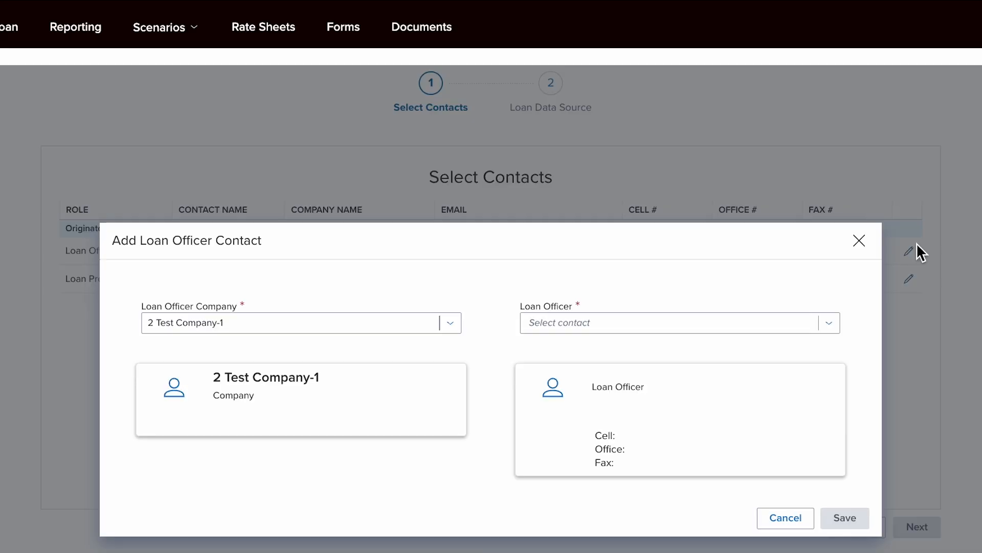
click(692, 321)
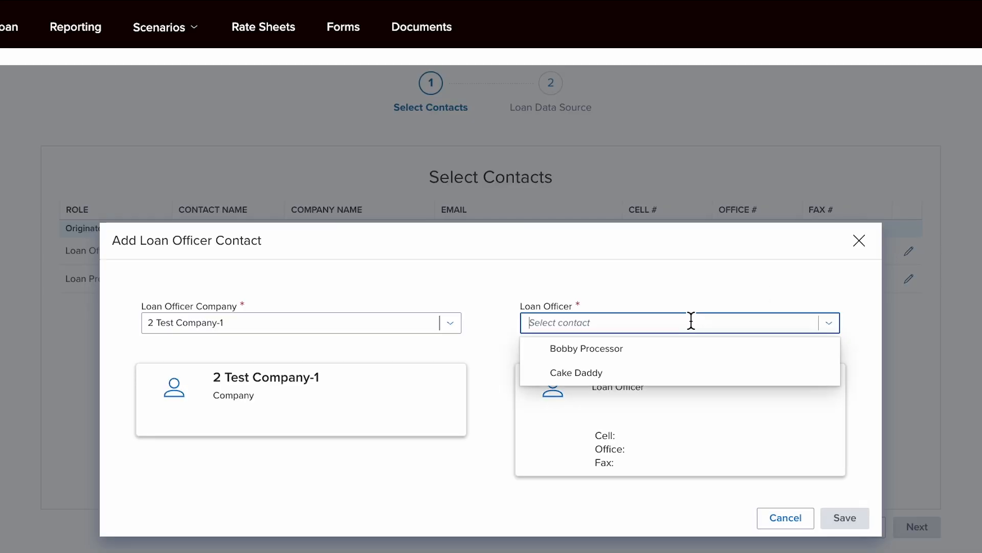
click(648, 369)
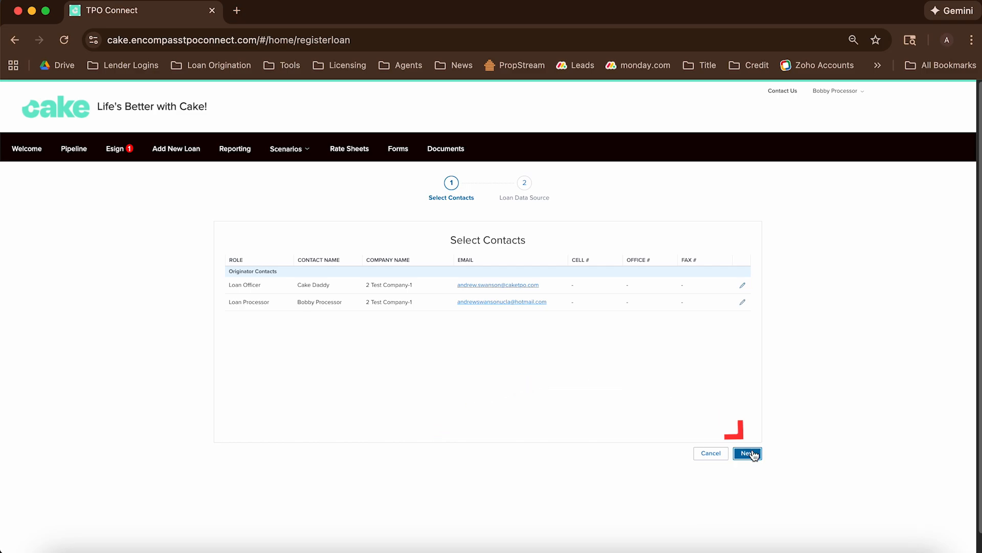
Import the MISMO file du_mismo_15156235.xml into the Quick Register Wholesale Loan form
click(748, 454)
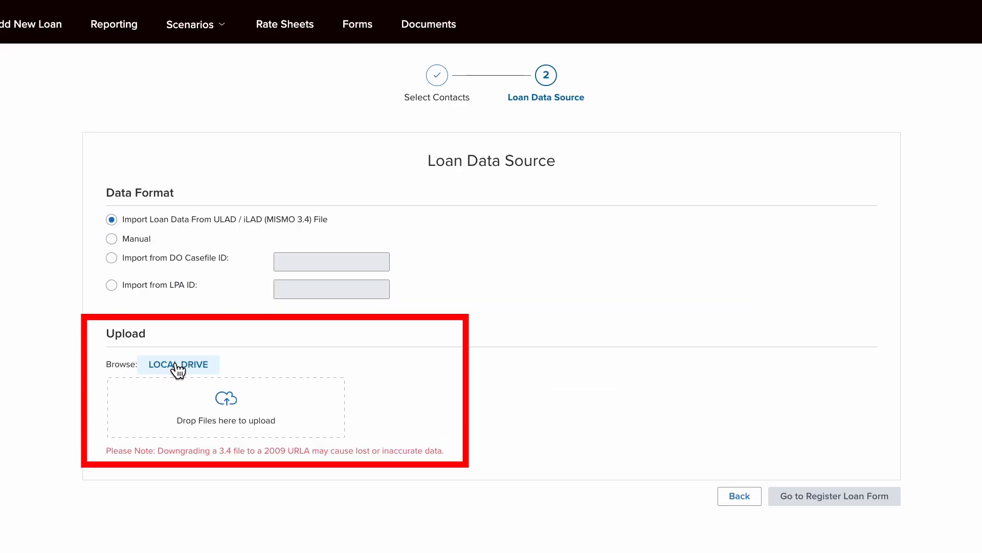
click(178, 365)
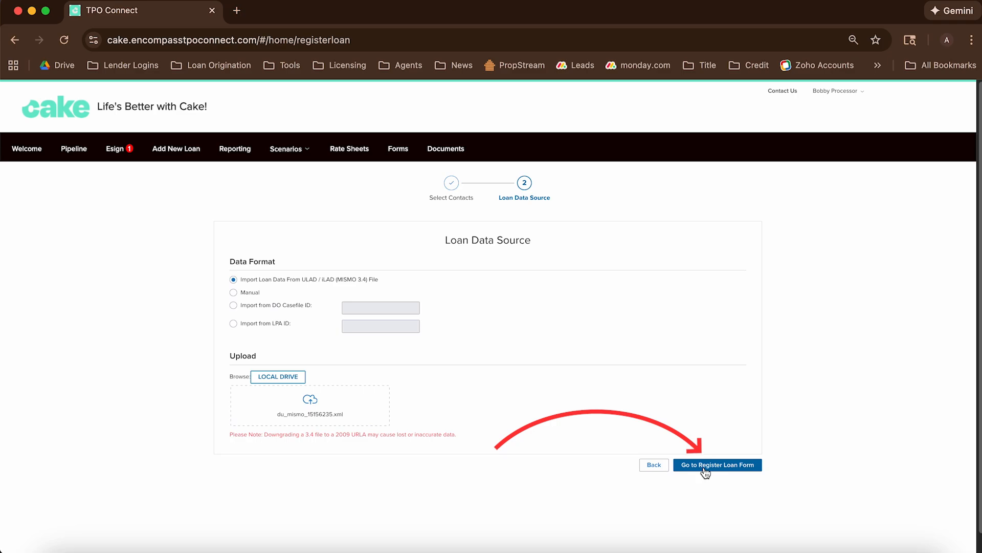
click(706, 466)
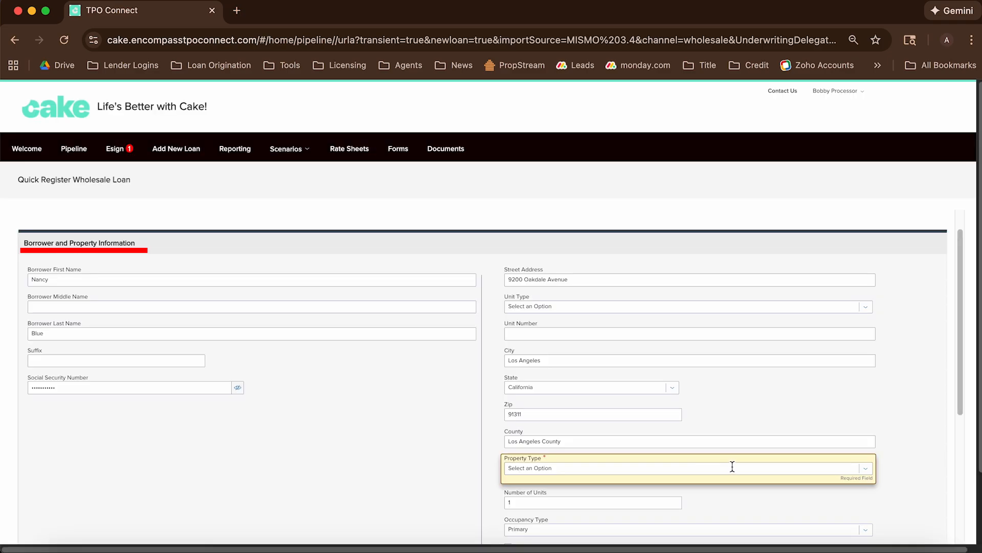
Register the loan as Detached, impounds Waived, borrower-paid LO compensation, and no lender fee waiver
click(758, 460)
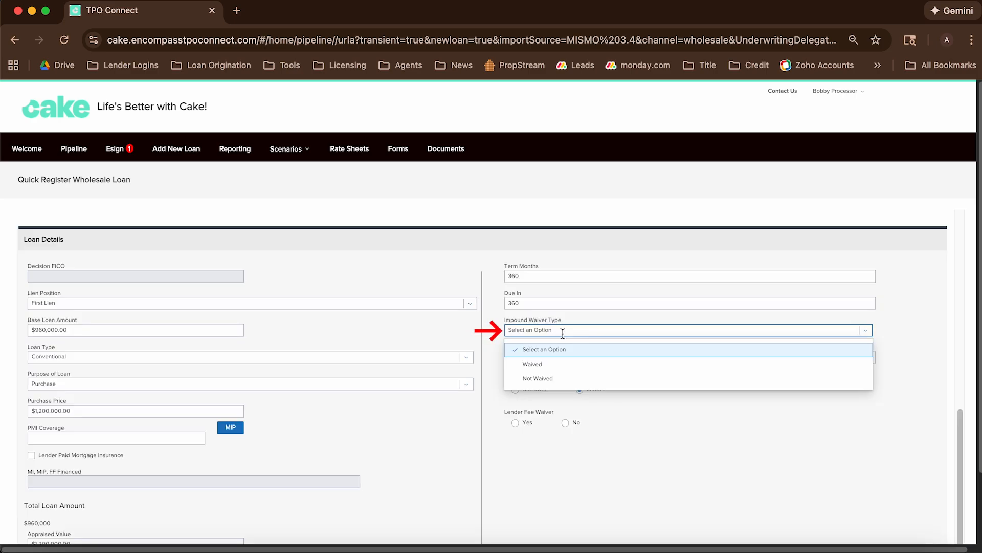
click(547, 372)
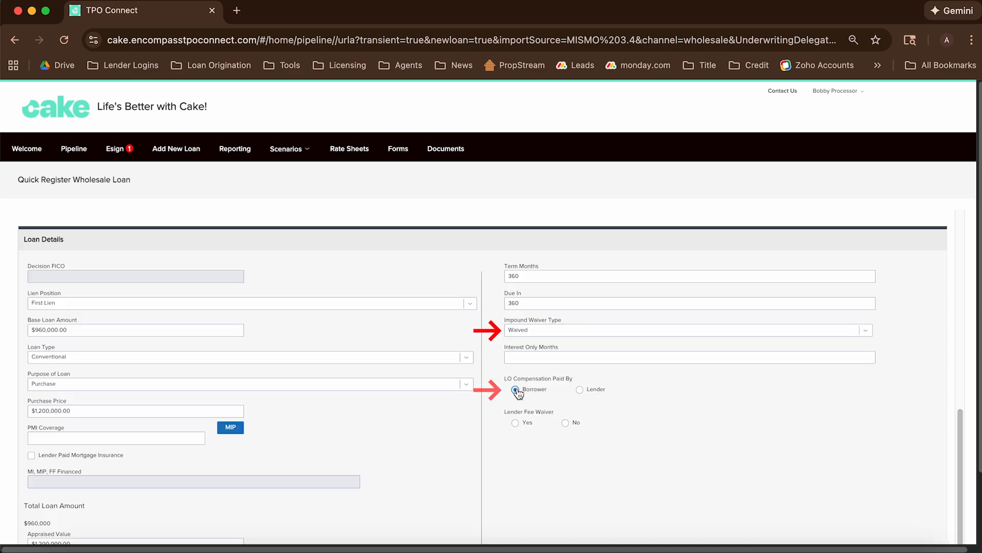
click(566, 422)
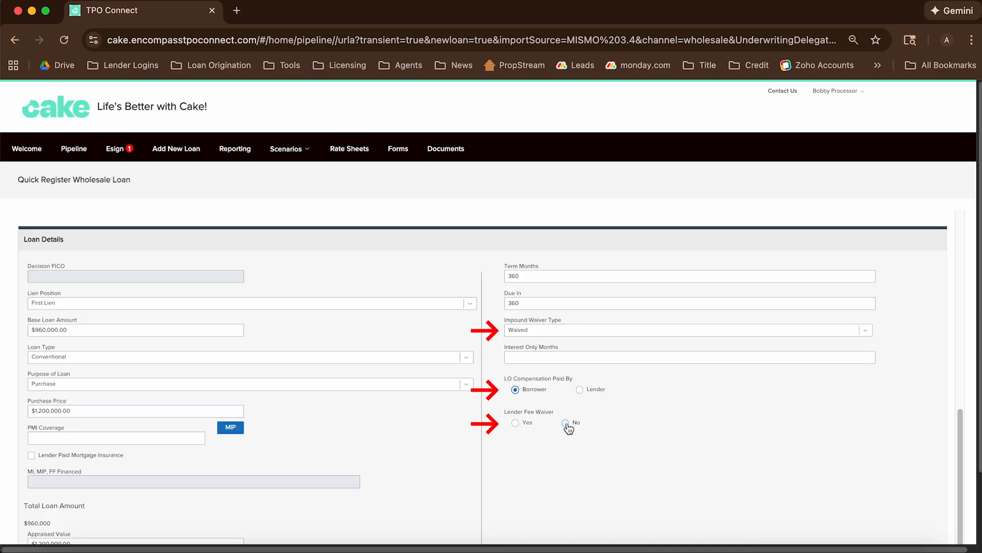
scroll(871, 489, down, 3)
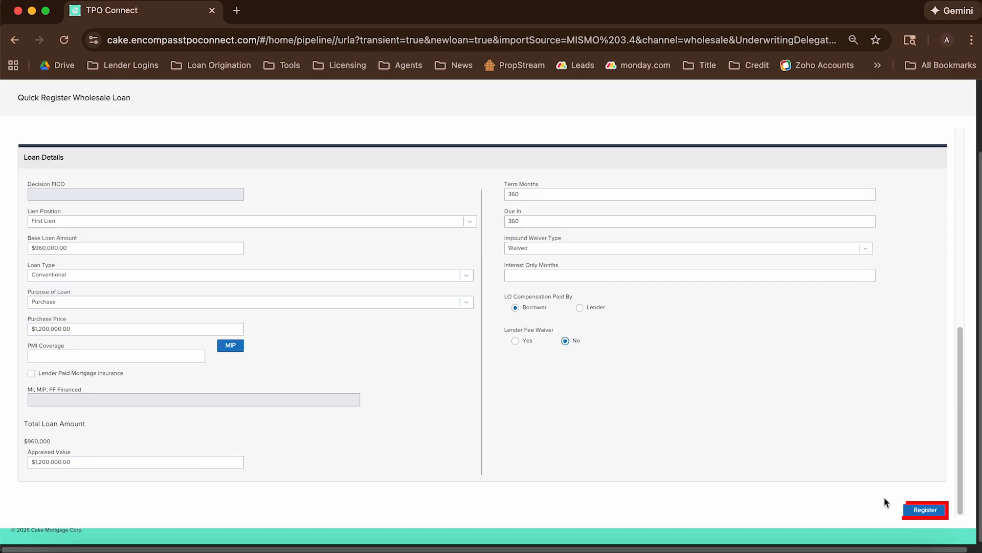
click(926, 510)
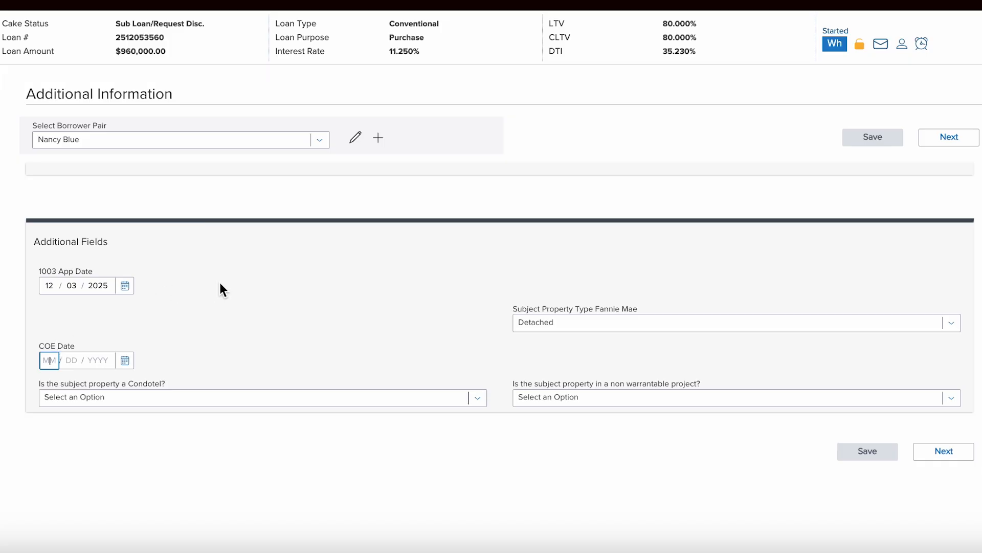
Save COE date 12/30/2025 with condotel and non-warrantable set to No, then go to Submit Loan
text(12302025)
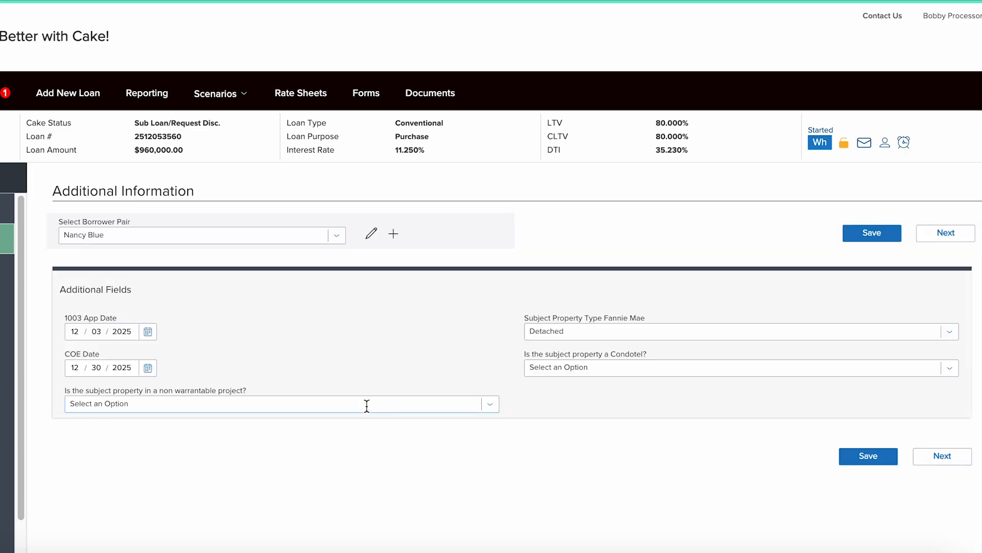
click(366, 406)
click(256, 474)
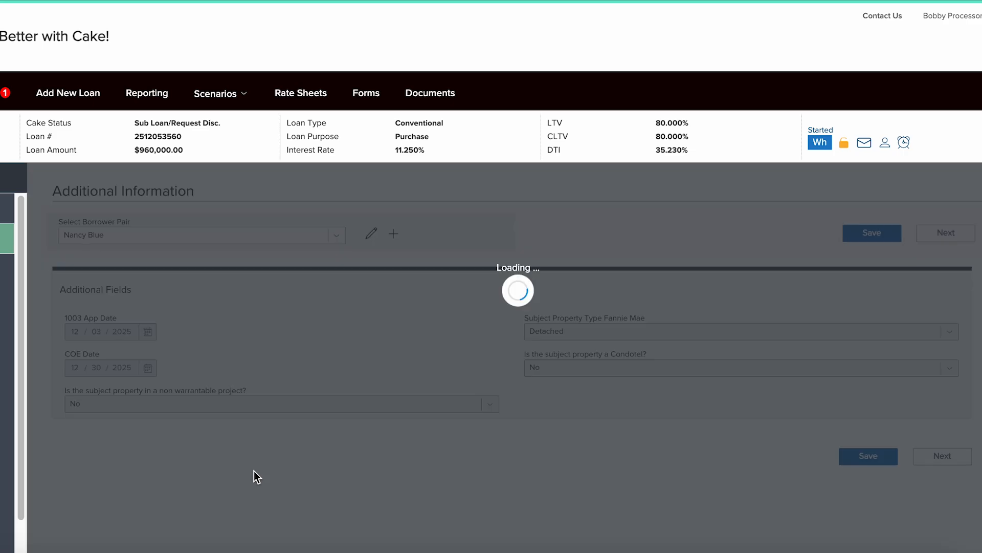
click(848, 459)
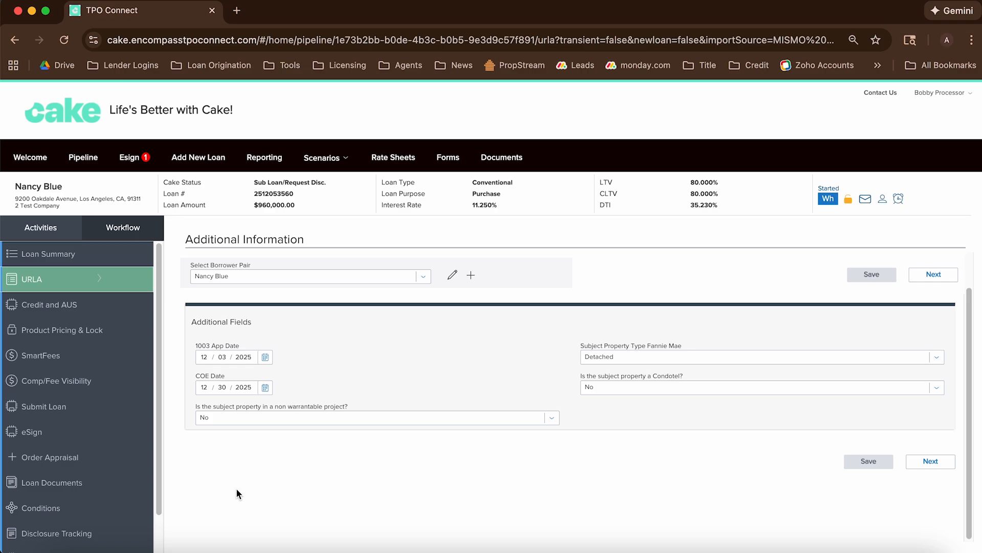
click(50, 407)
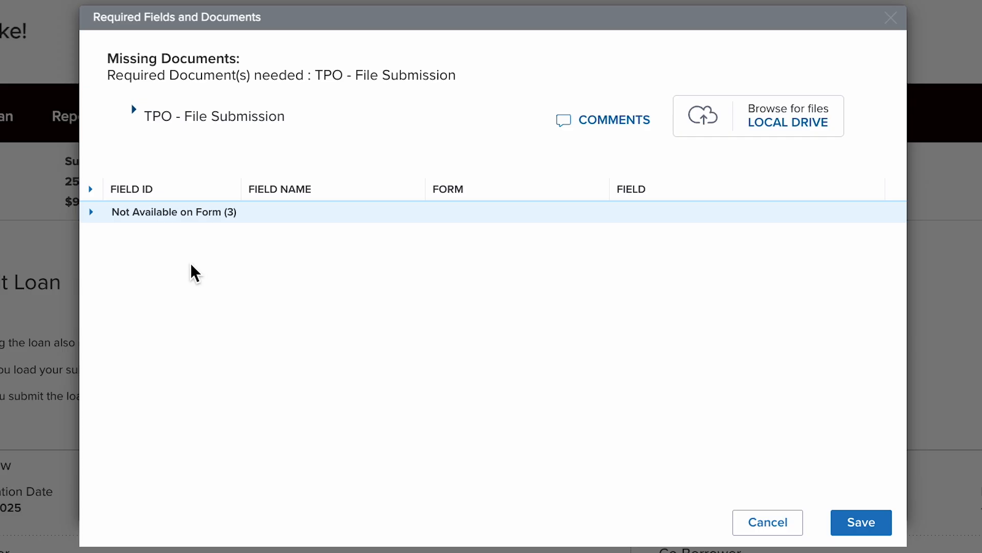
Save the Not Available on Form fields with first-time homebuyer No, leaving 3039 blank
click(92, 212)
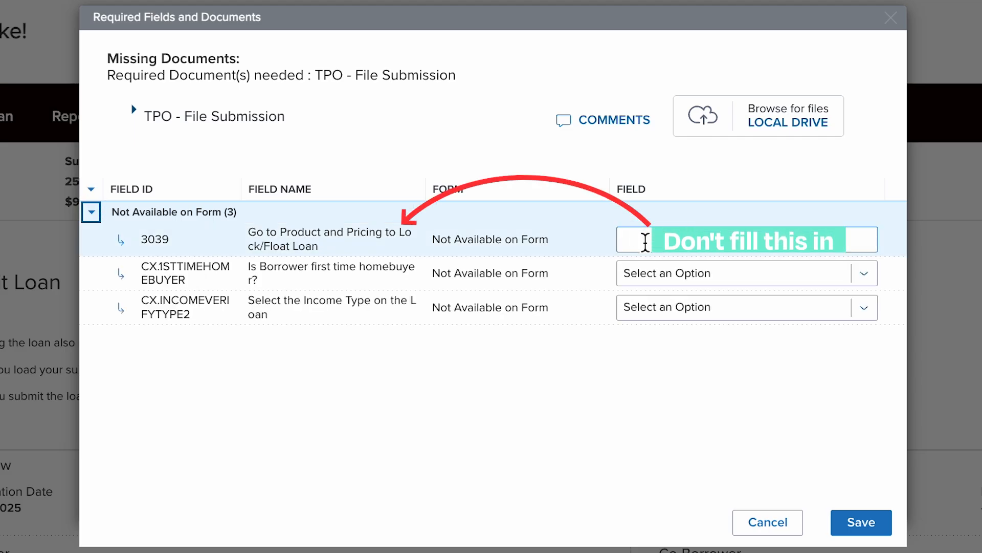
click(643, 278)
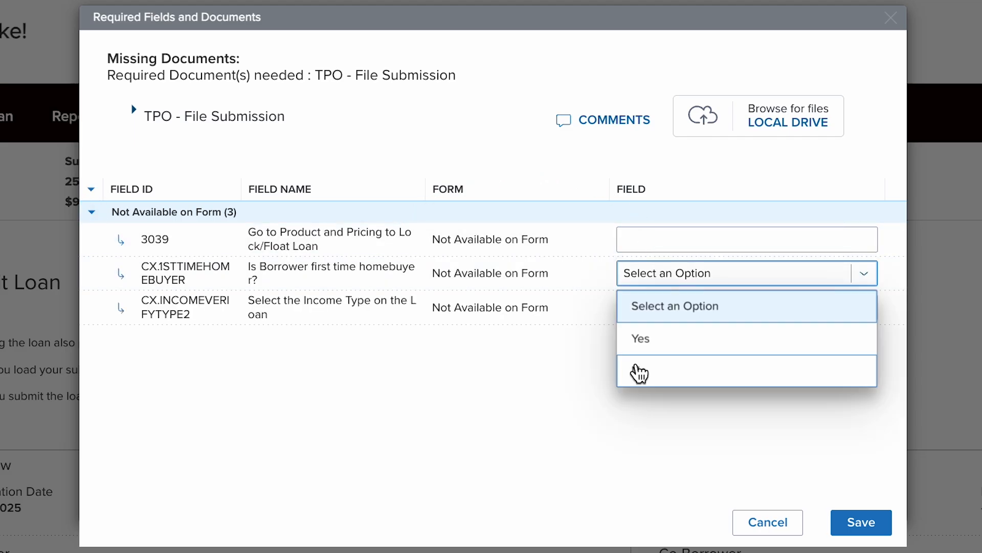
click(639, 373)
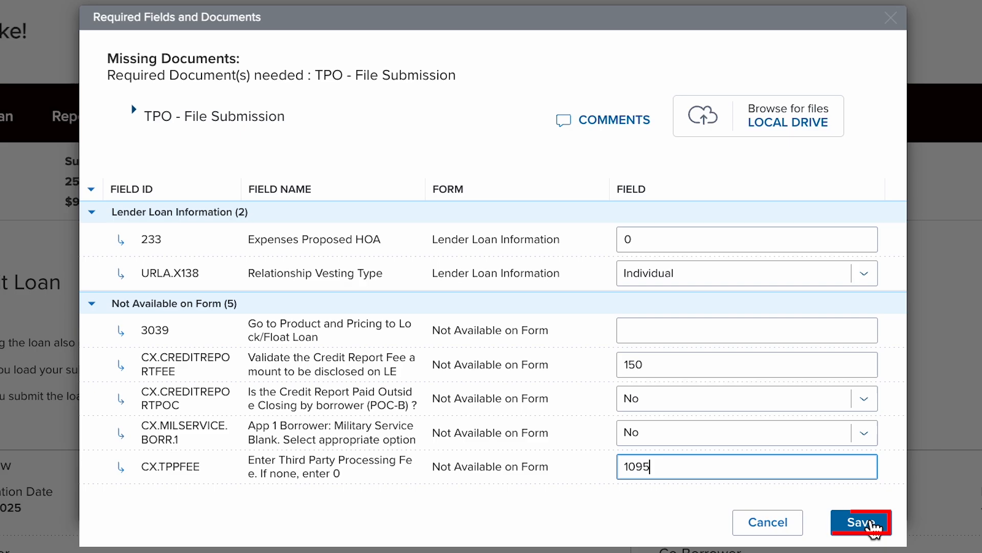
click(871, 522)
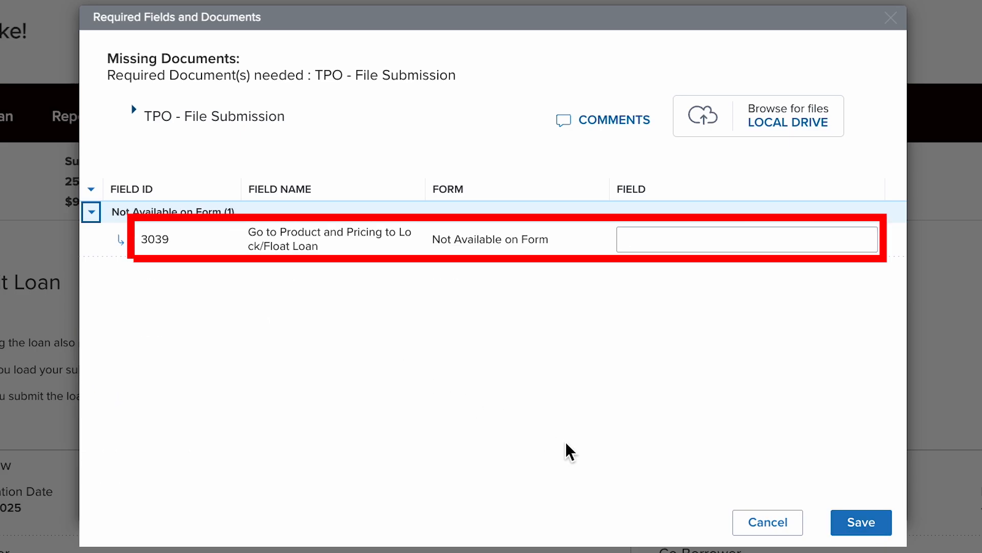
click(756, 523)
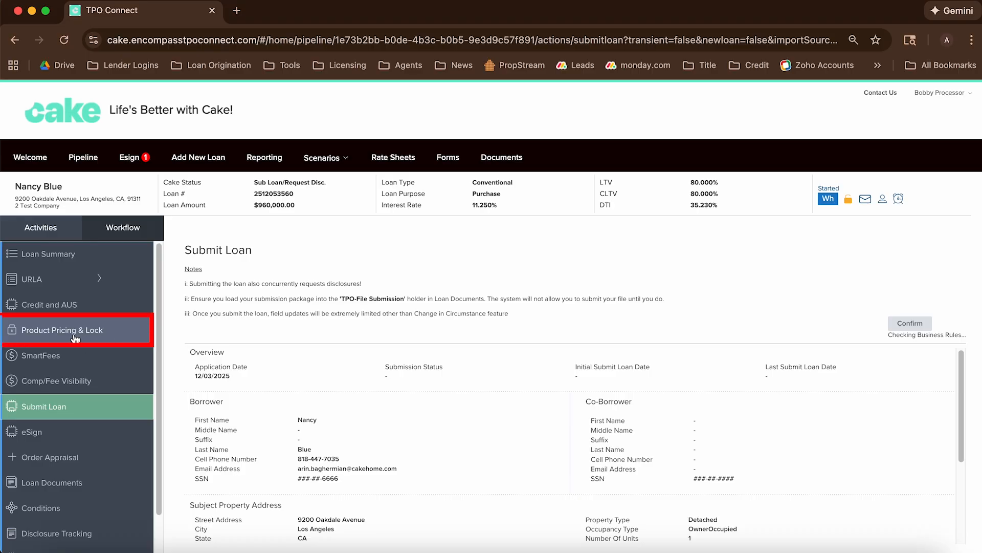
Open Product Pricing and Lock and set the scenario's lien position to First
click(72, 335)
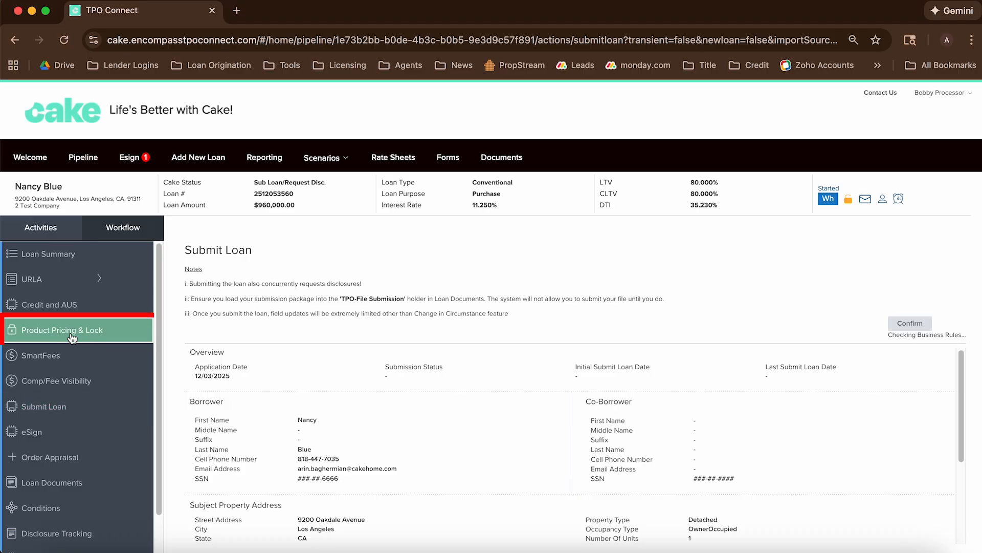
scroll(335, 460, down, 1)
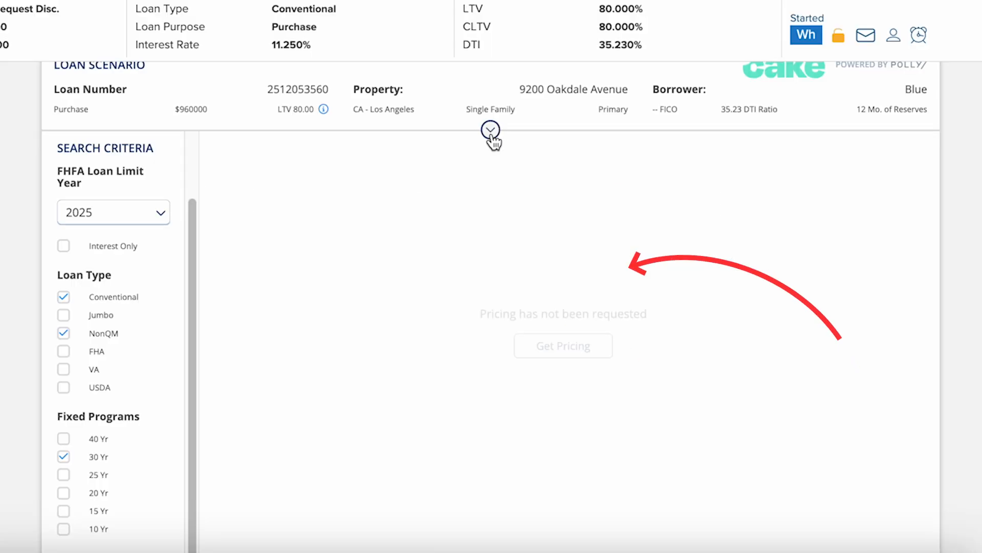
click(618, 270)
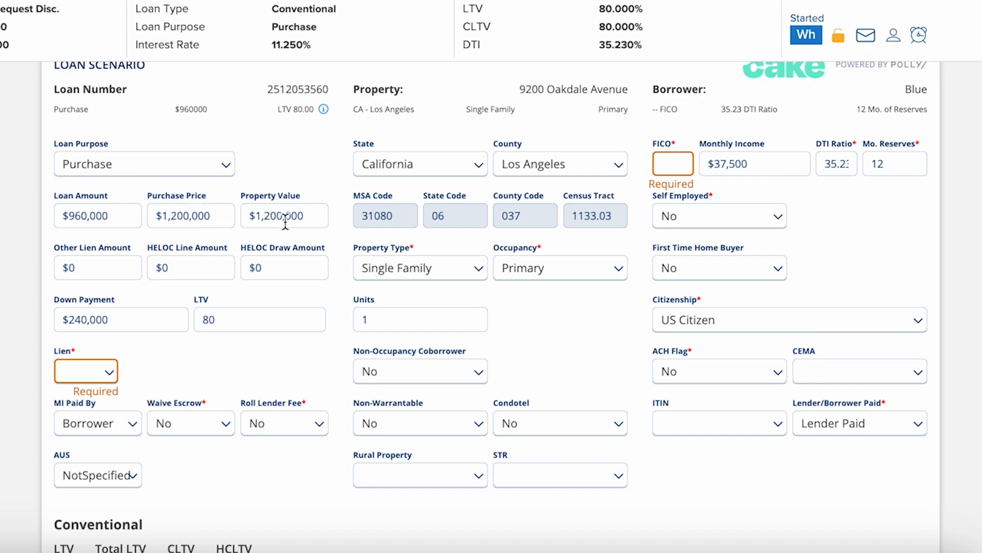
click(85, 371)
click(76, 419)
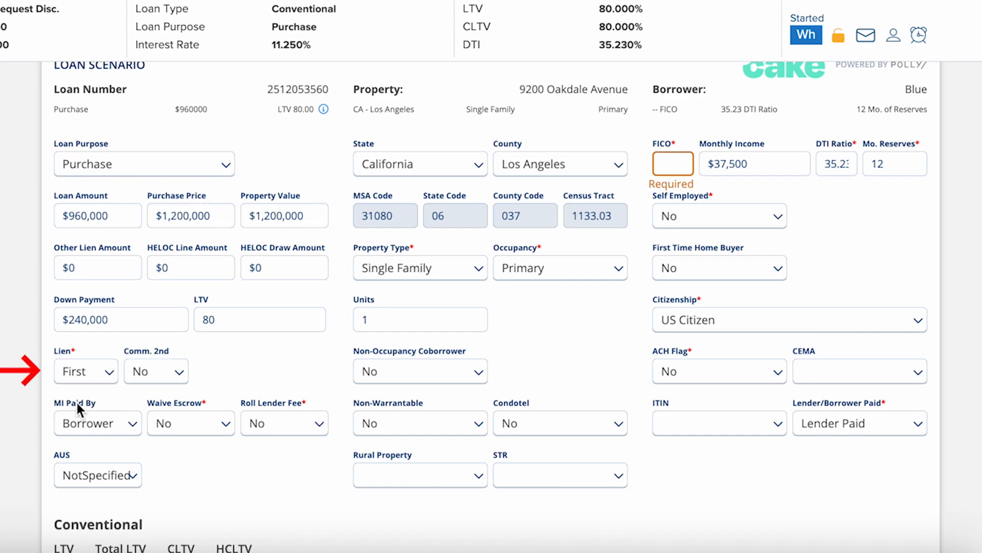
scroll(384, 278, down, 1)
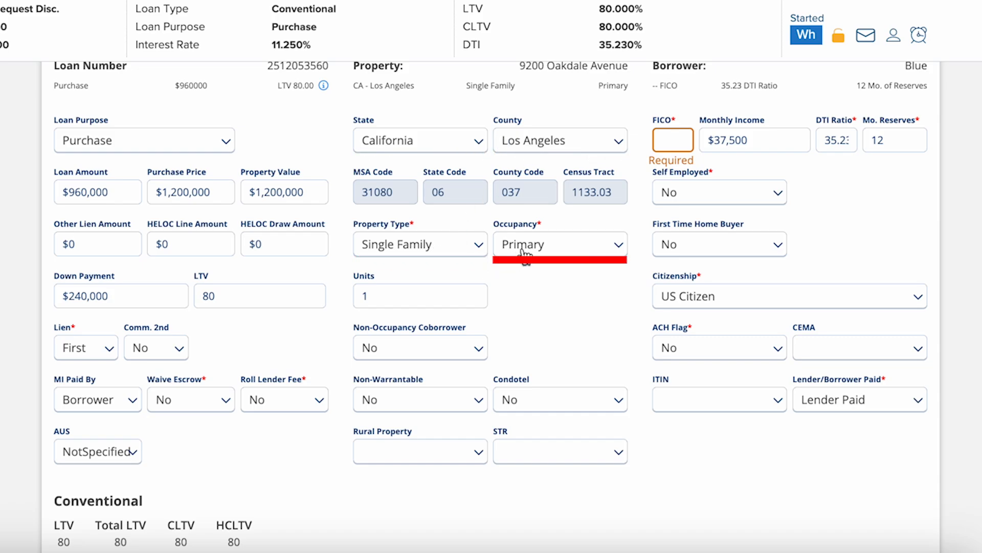
Price the scenario with FICO 780, self-employed Yes, ACH flag Yes, and 2 business years
click(672, 141)
text(780)
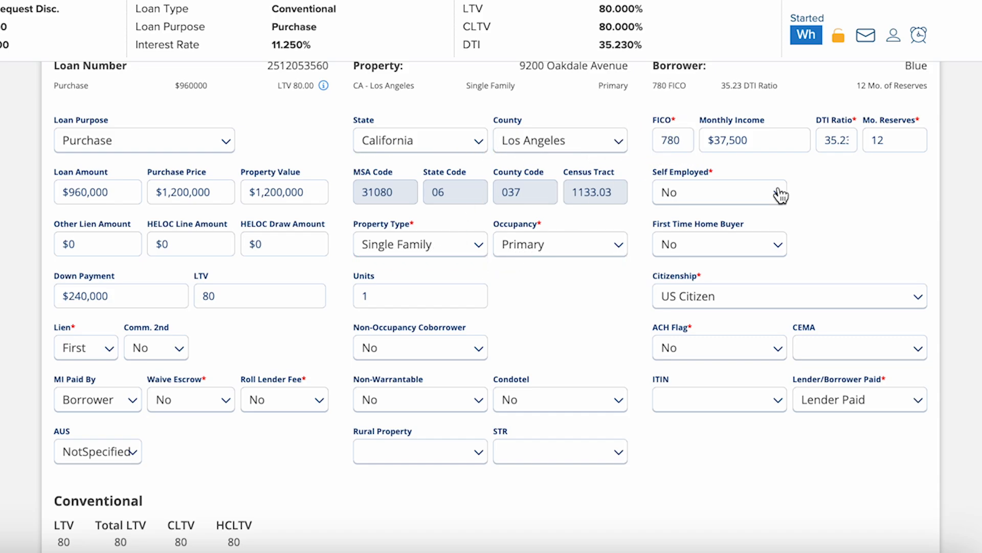
click(781, 195)
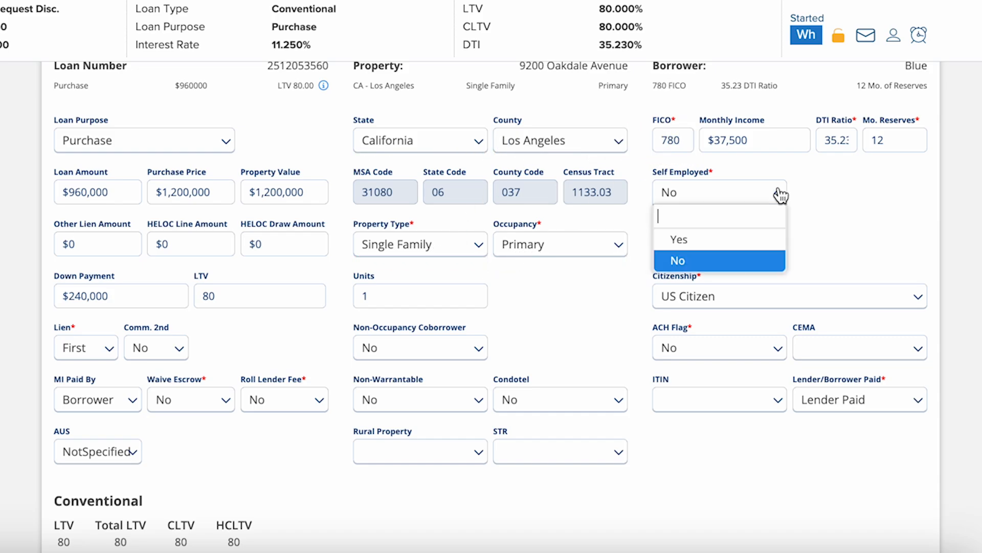
click(710, 247)
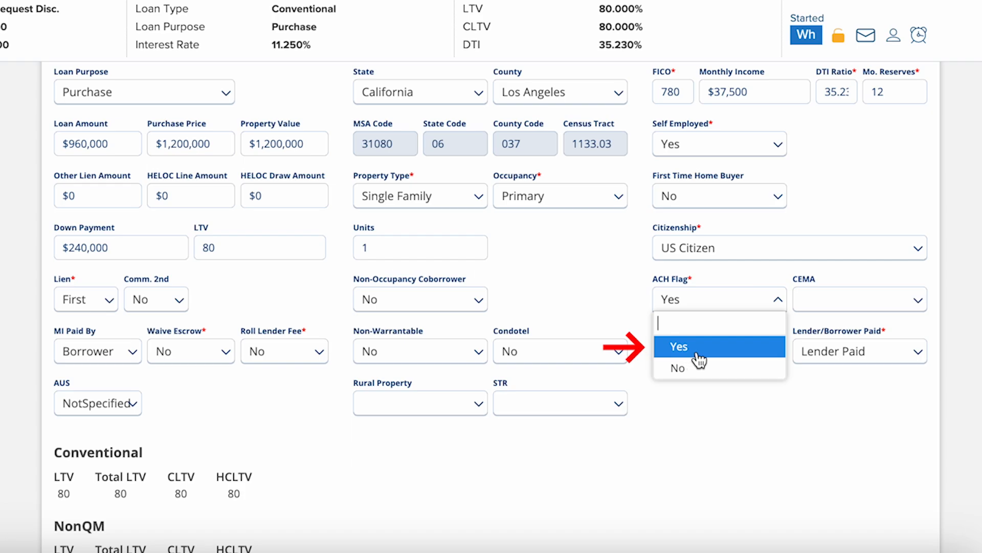
click(691, 352)
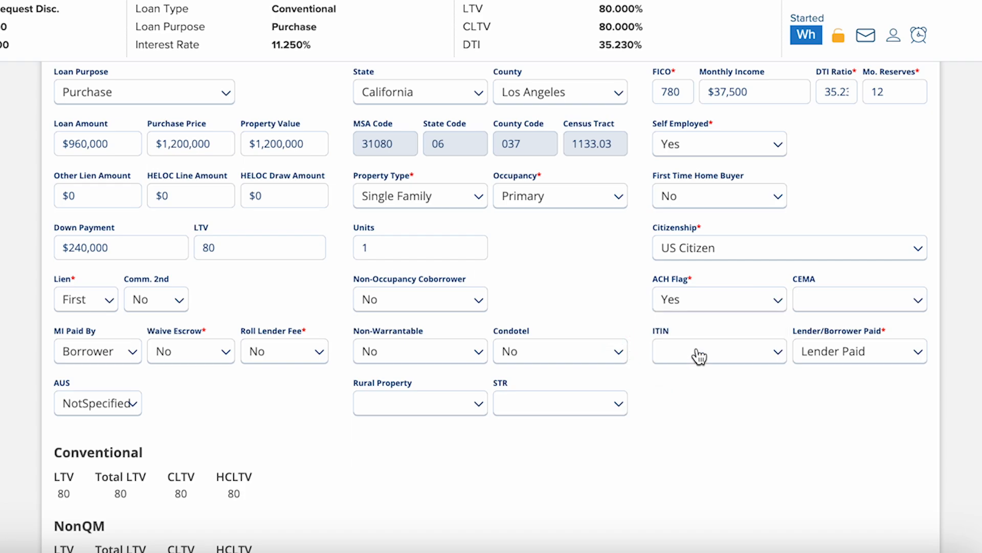
click(895, 359)
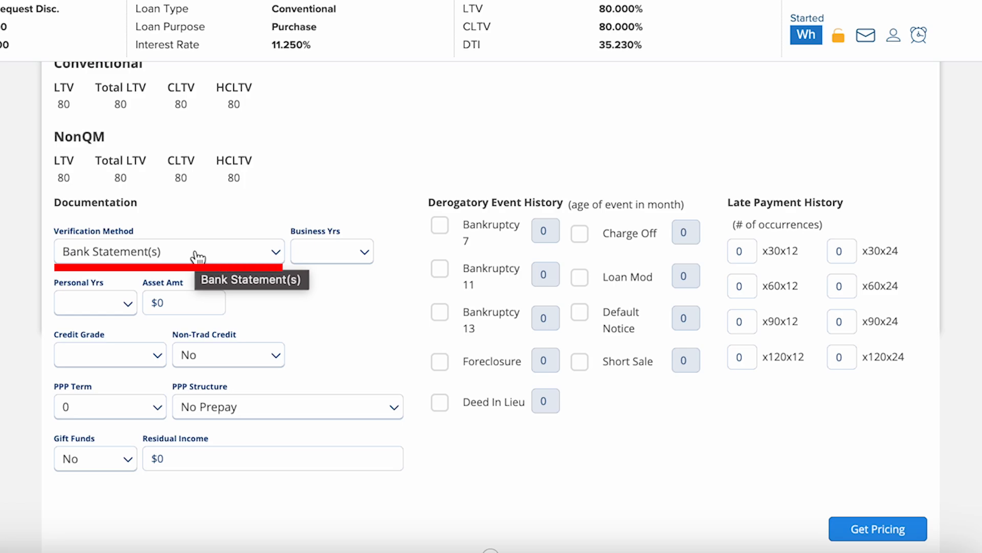
click(327, 253)
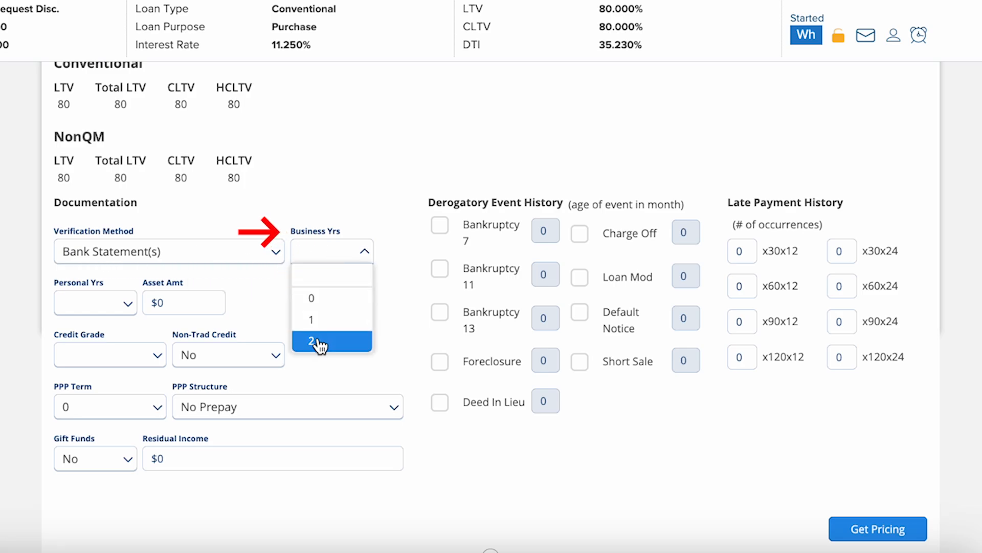
click(322, 341)
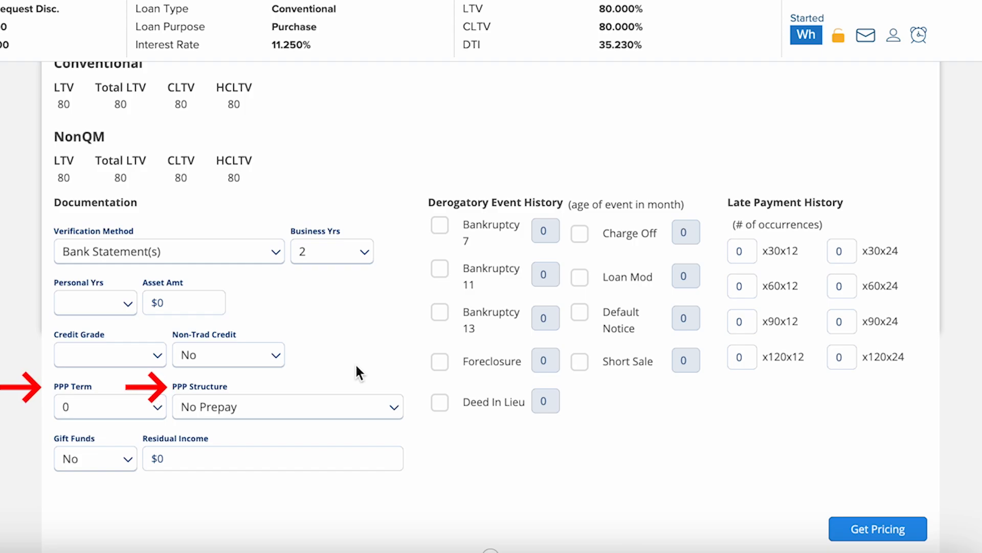
click(865, 527)
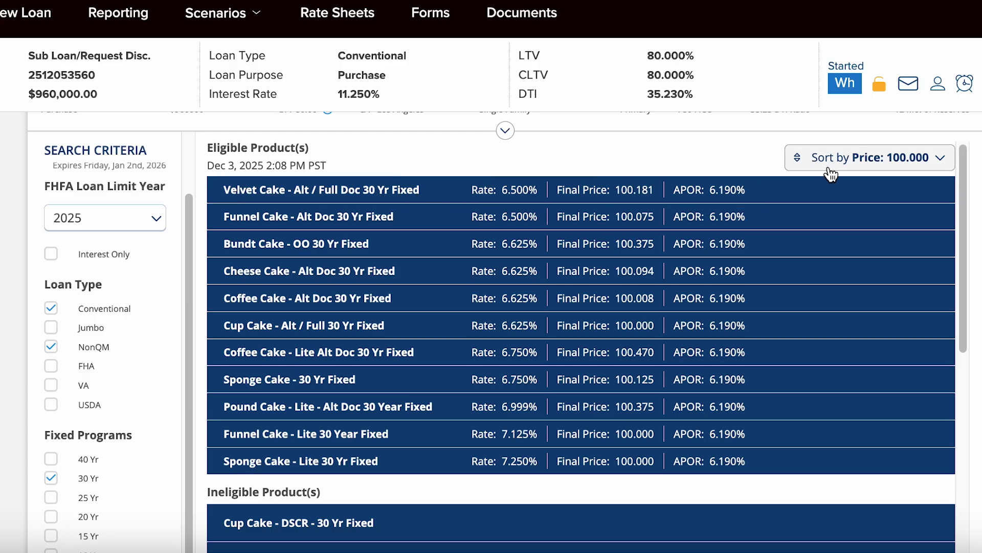
Expand the Velvet Cake - Alt / Full Doc 30 Yr Fixed rate table and select 6.750%
click(878, 170)
click(879, 168)
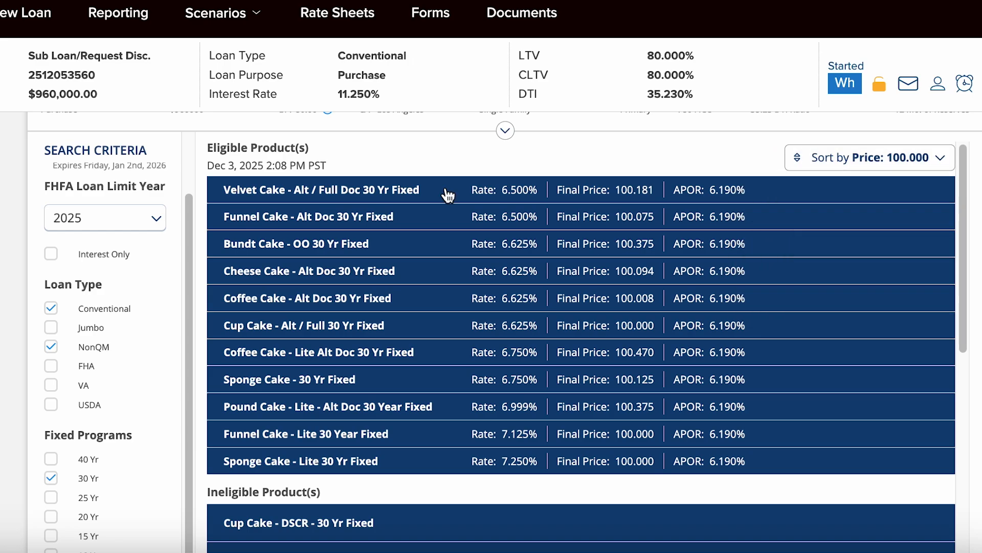
click(448, 195)
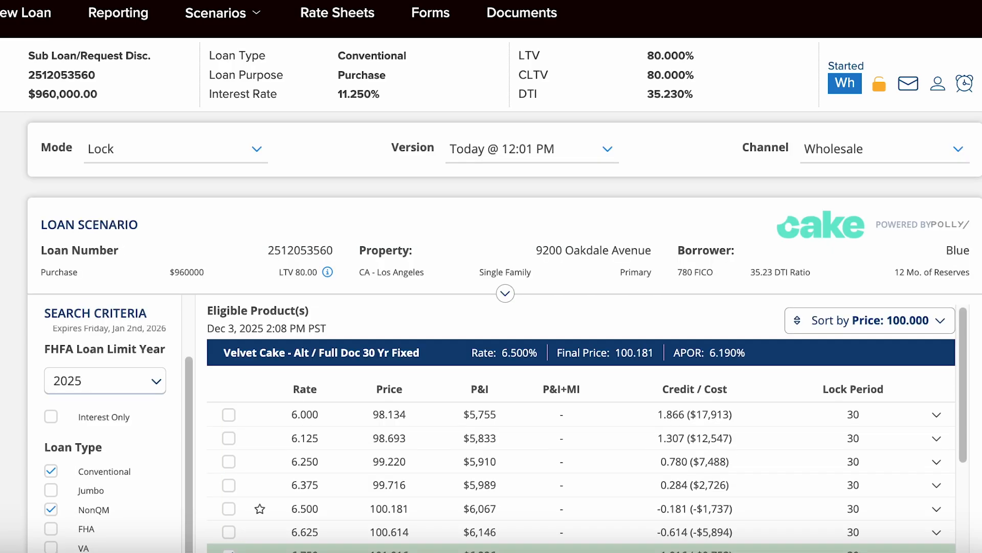
scroll(505, 332, down, 5)
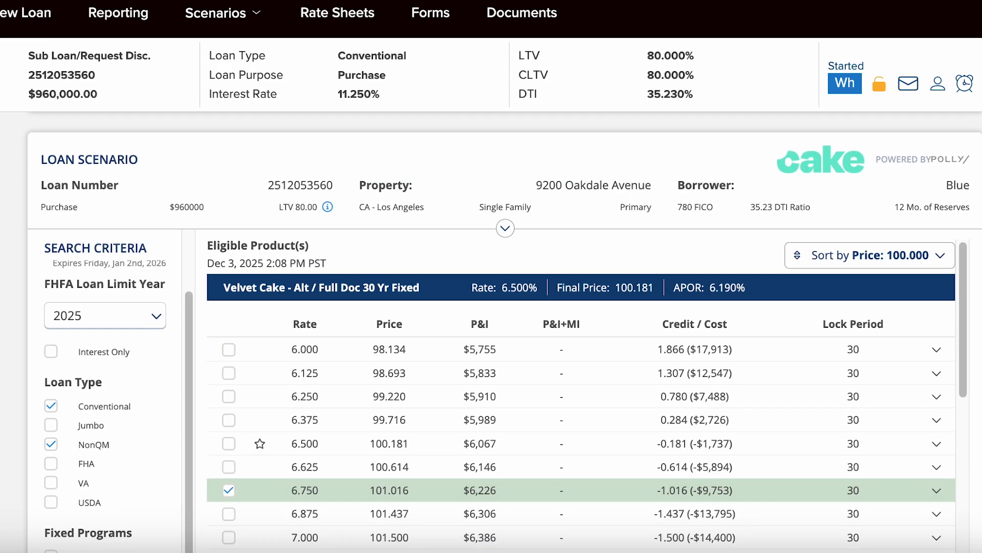
scroll(505, 332, down, 5)
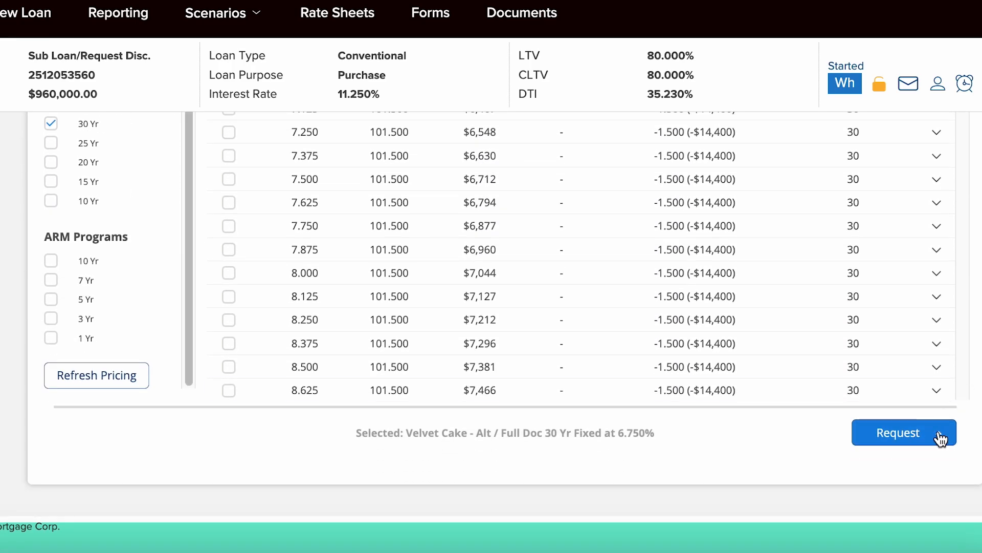
Submit a float request for Velvet Cake at 6.750%, then go to Credit and AUS
click(901, 435)
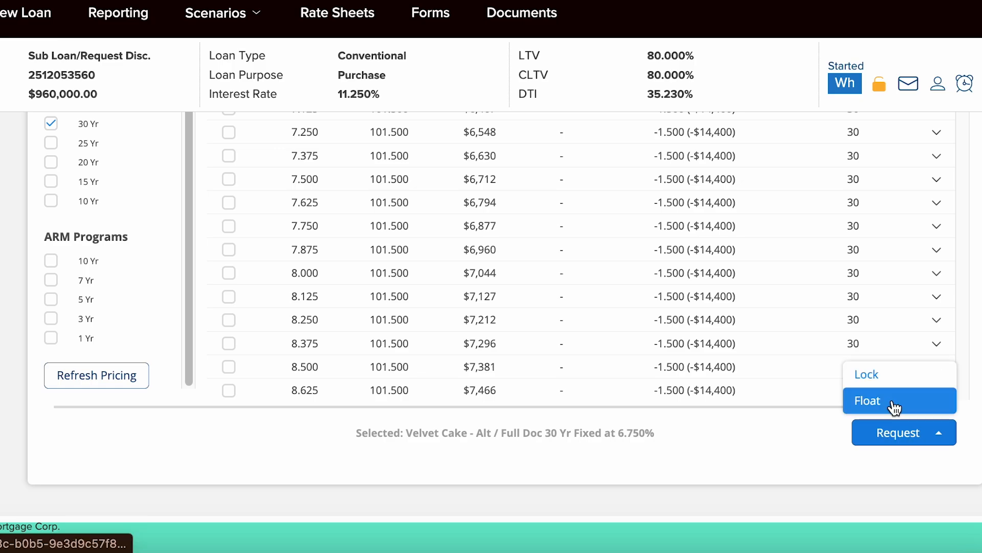
click(898, 409)
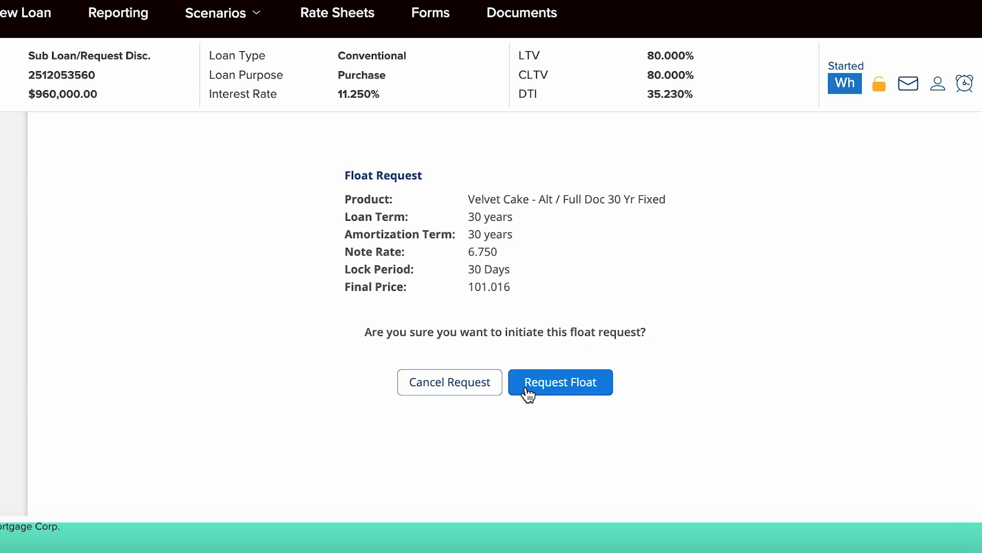
click(527, 392)
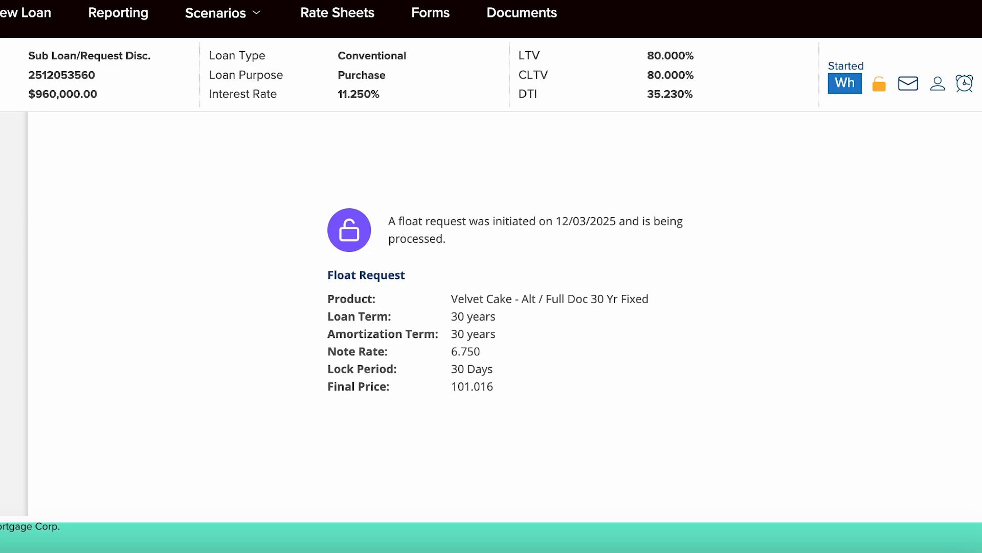
click(100, 356)
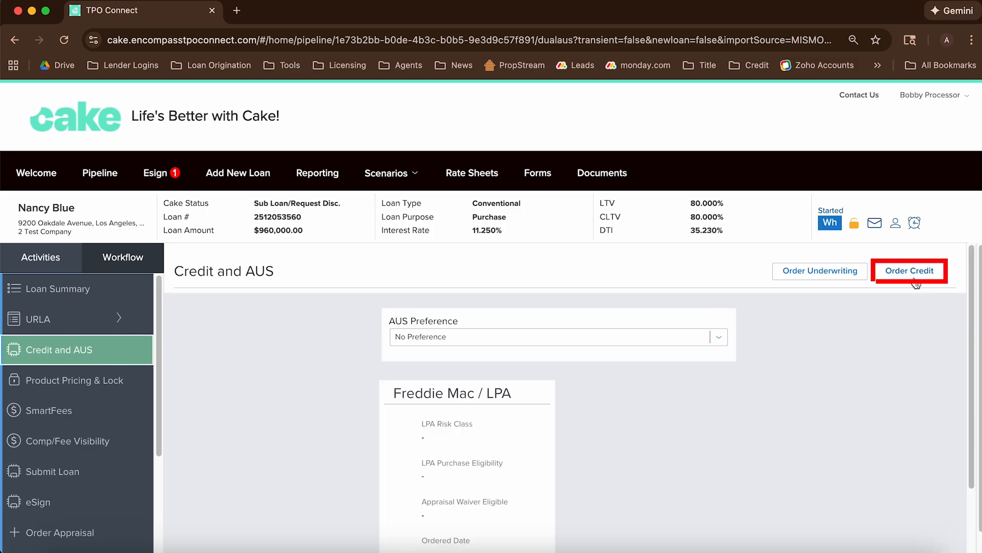
Re-issue the Xactus Tri-Merge credit using the provider login and a prior reference number
click(915, 279)
click(287, 408)
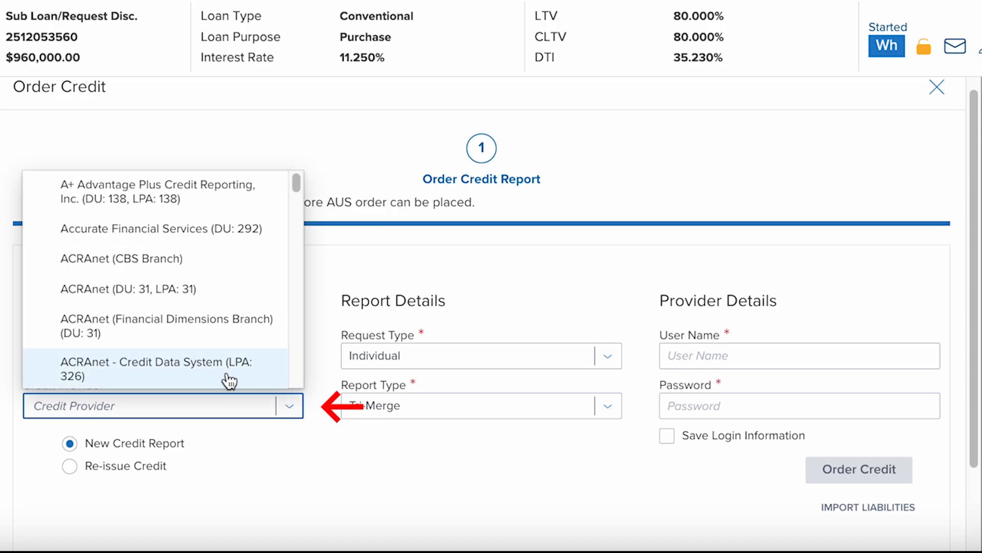
scroll(229, 381, down, 10)
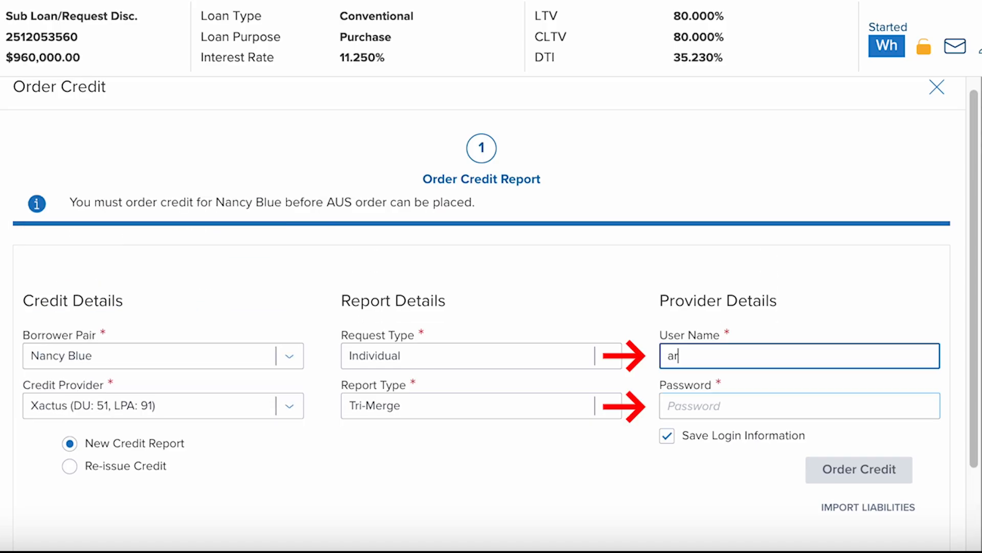
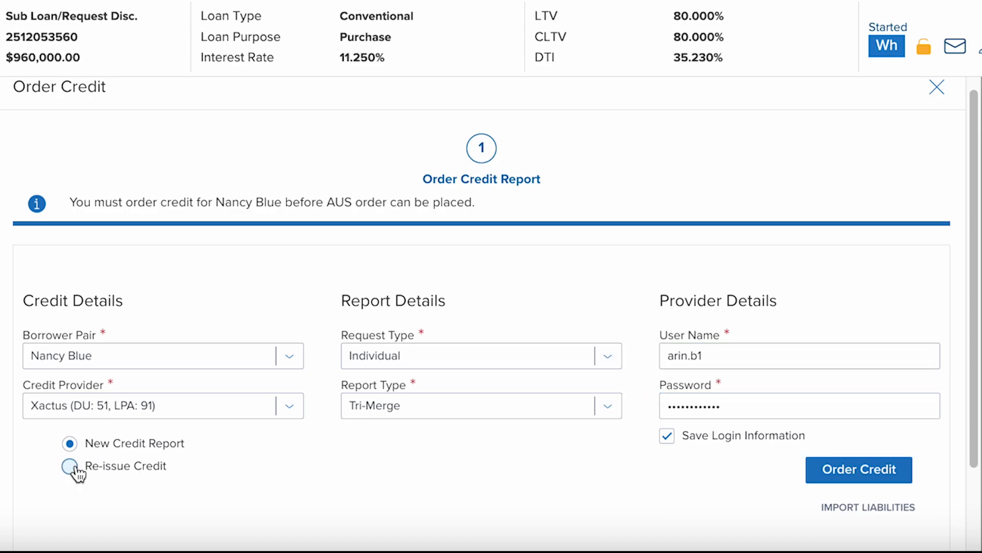
click(83, 466)
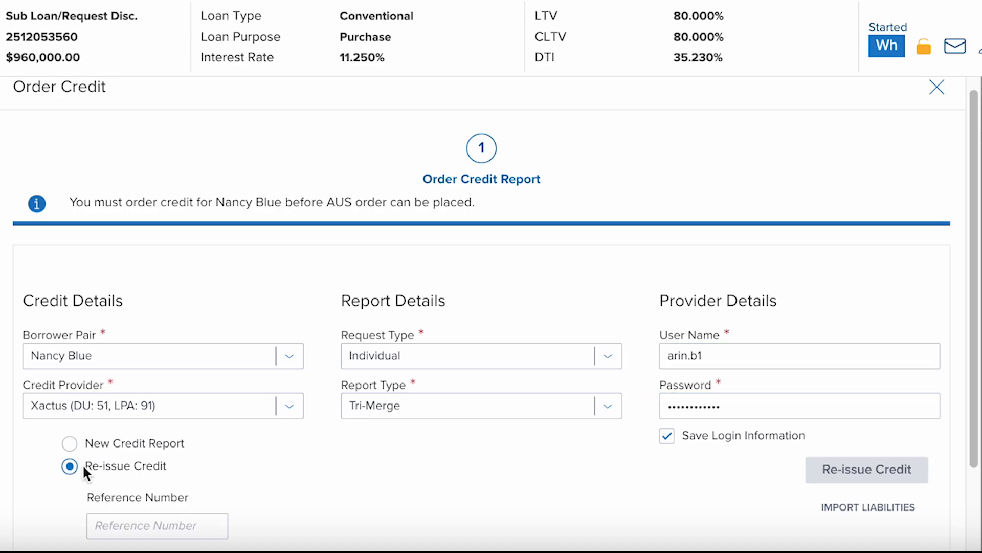
scroll(240, 489, down, 1)
click(209, 476)
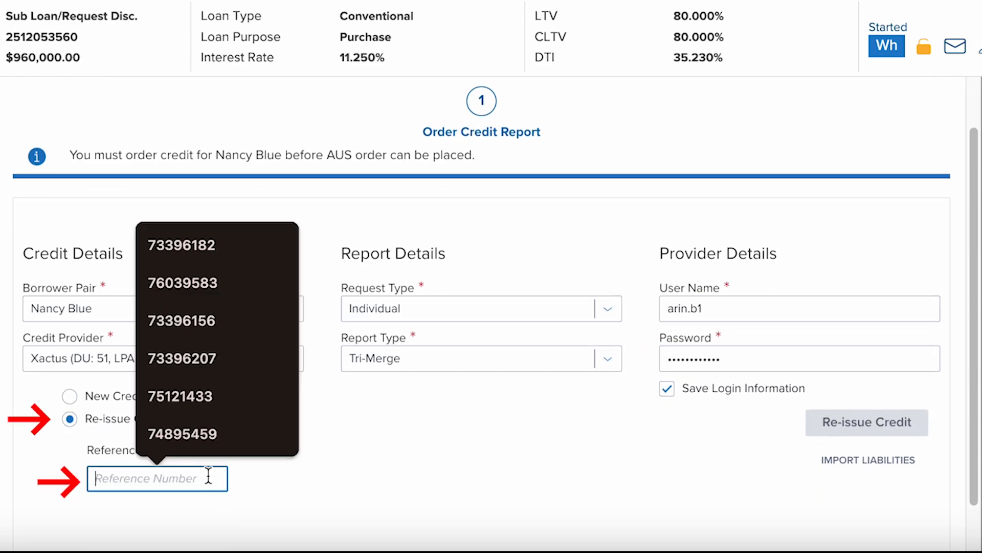
click(185, 235)
scroll(460, 338, down, 1)
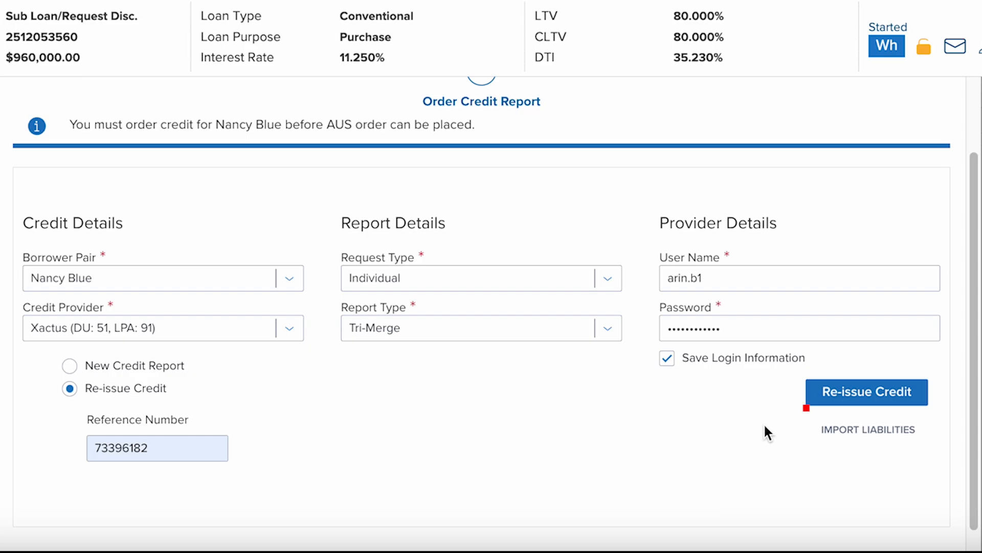
click(847, 395)
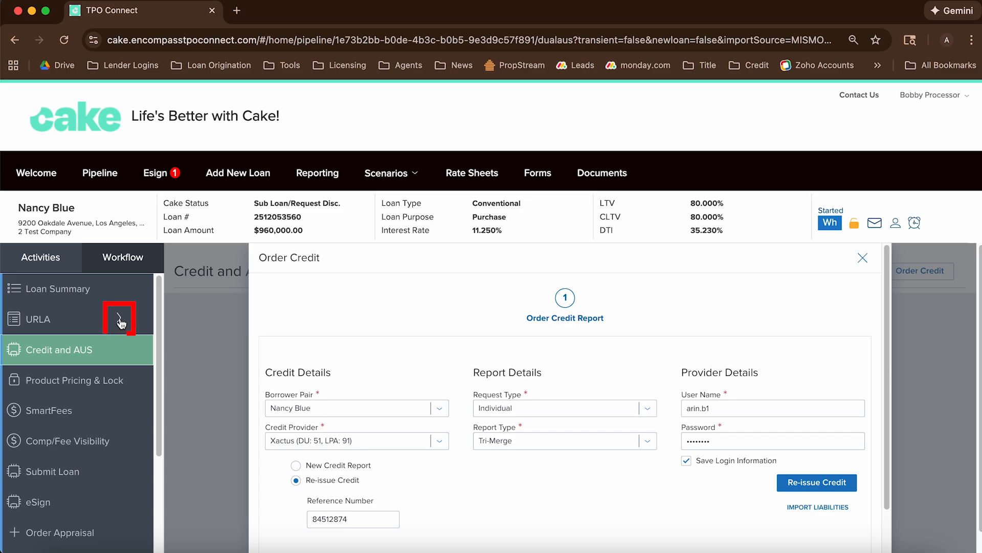
Link the OCWEN FED and TD BANKNORTH CONN mortgages to the Glendale investment property
click(121, 322)
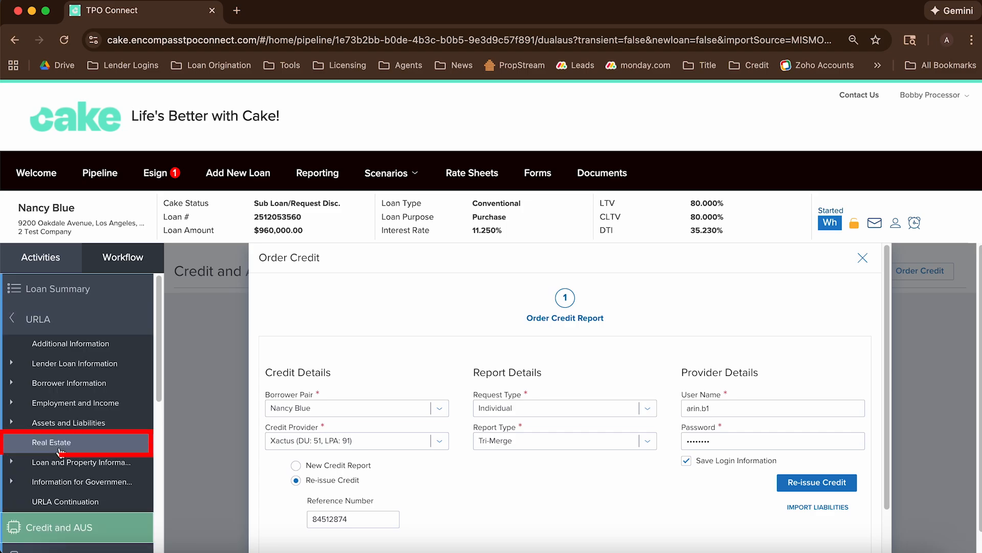
click(52, 443)
scroll(299, 364, down, 10)
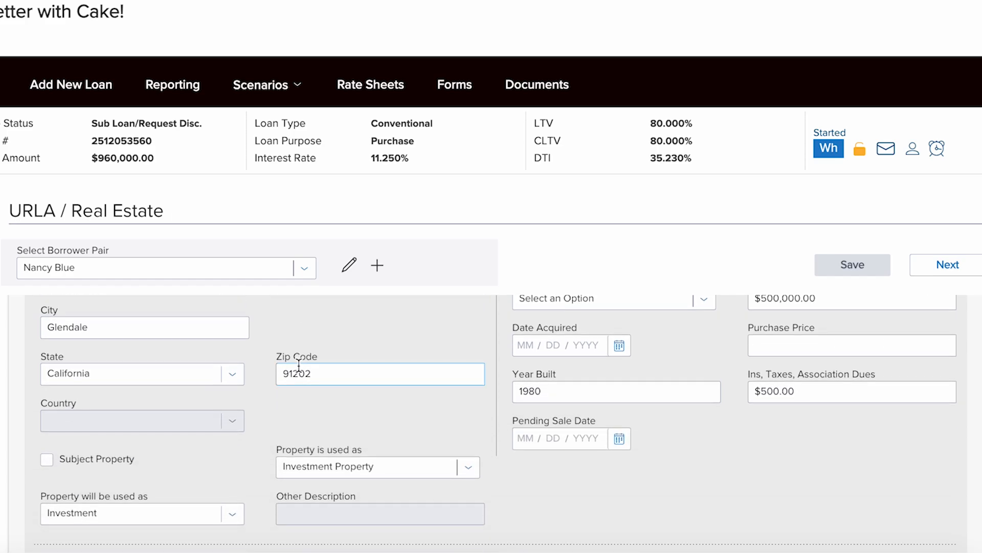
scroll(299, 365, down, 3)
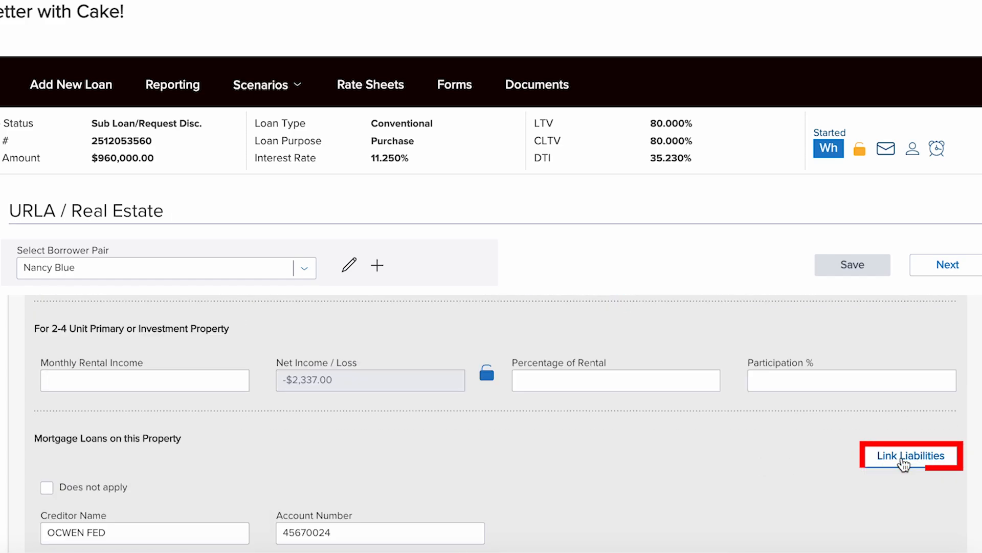
click(901, 456)
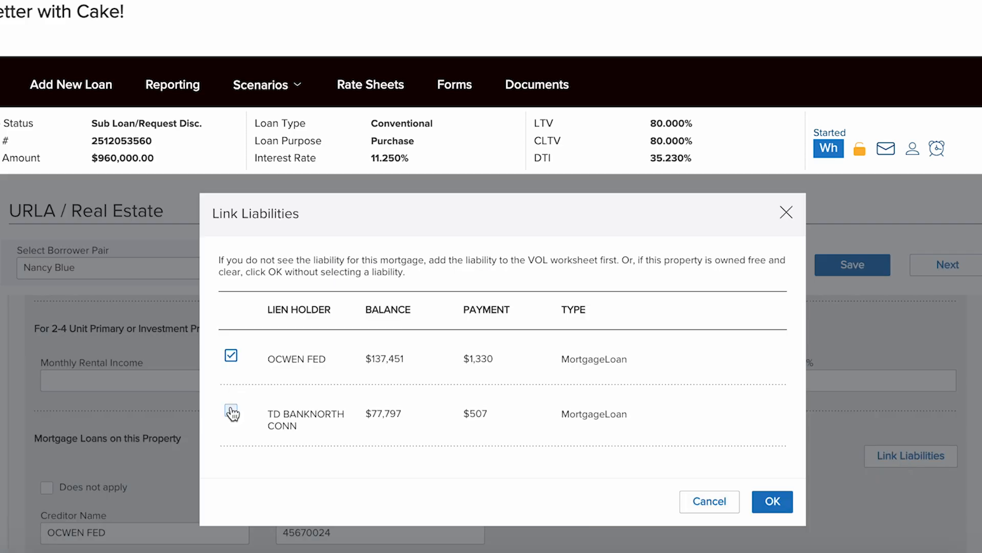
click(232, 411)
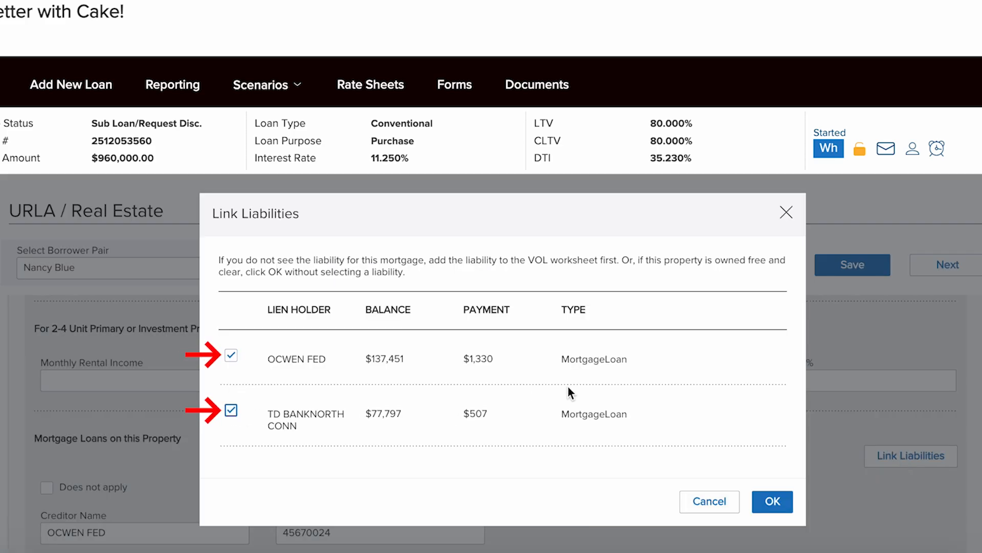
click(772, 500)
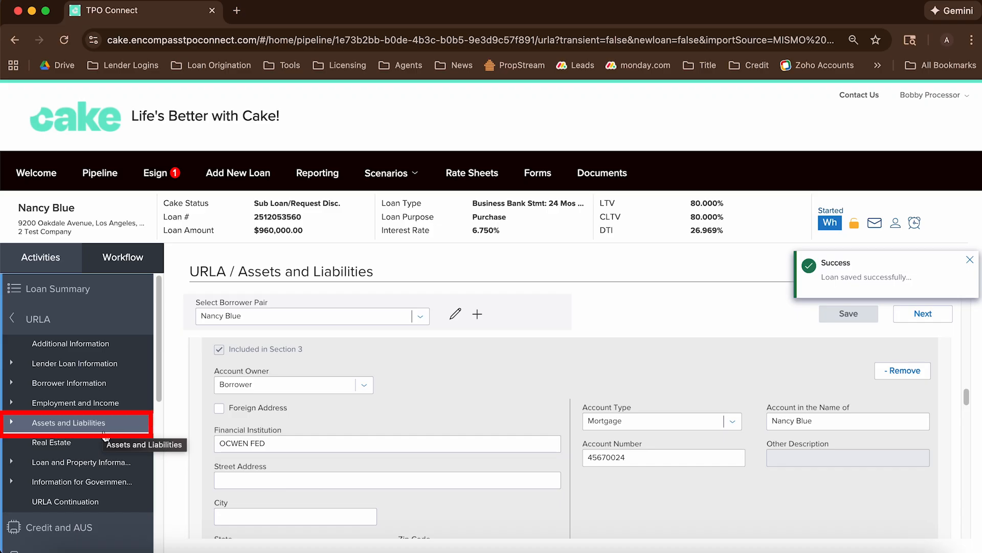
Add and save a Borrower-owned Earnest Money asset of $30,000.00 under Other Assets and Credits
scroll(425, 399, down, 7)
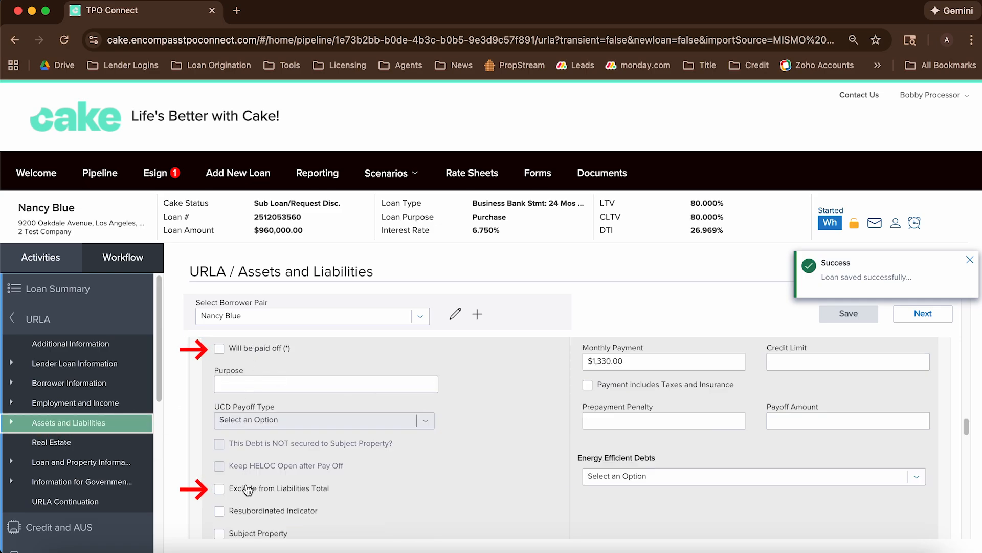
click(103, 422)
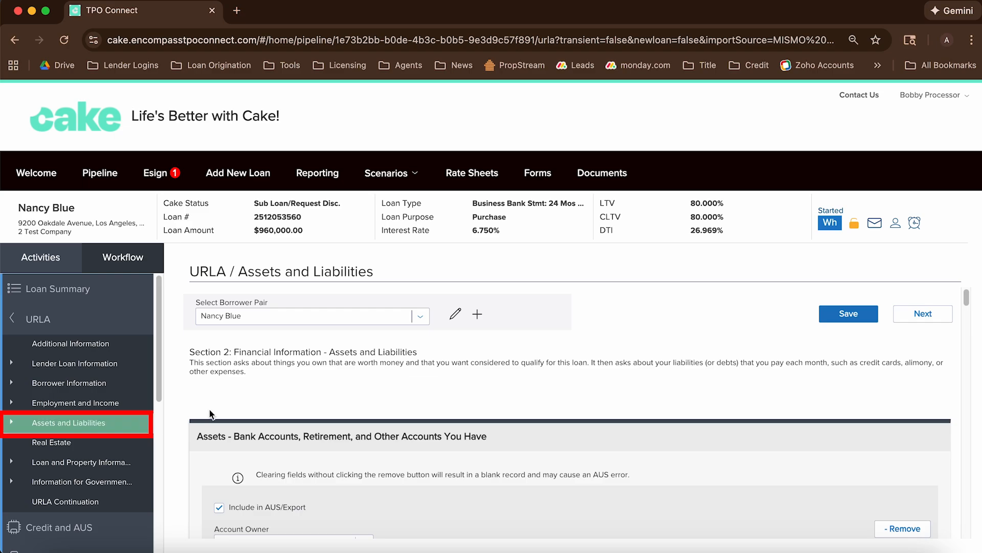
scroll(306, 339, down, 10)
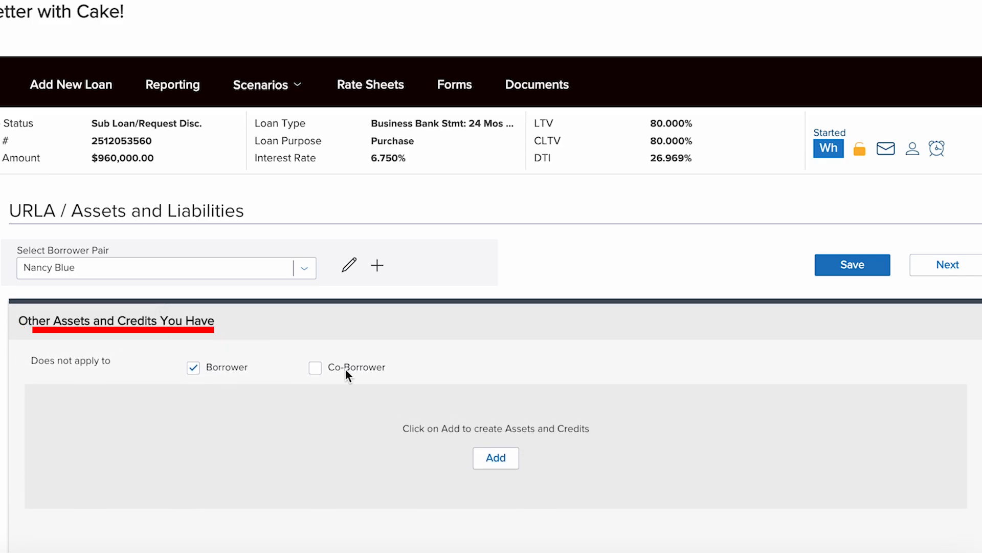
click(495, 458)
click(133, 456)
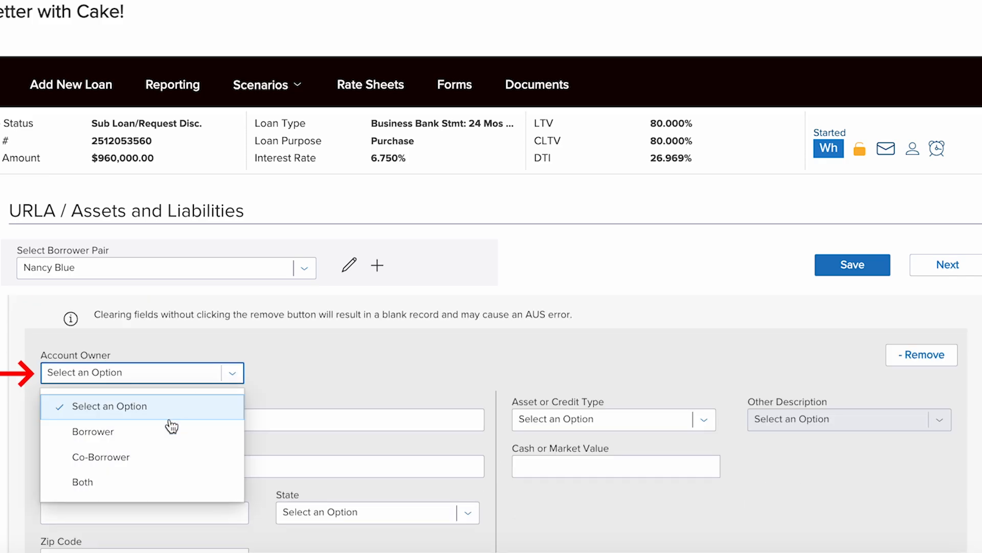
click(170, 430)
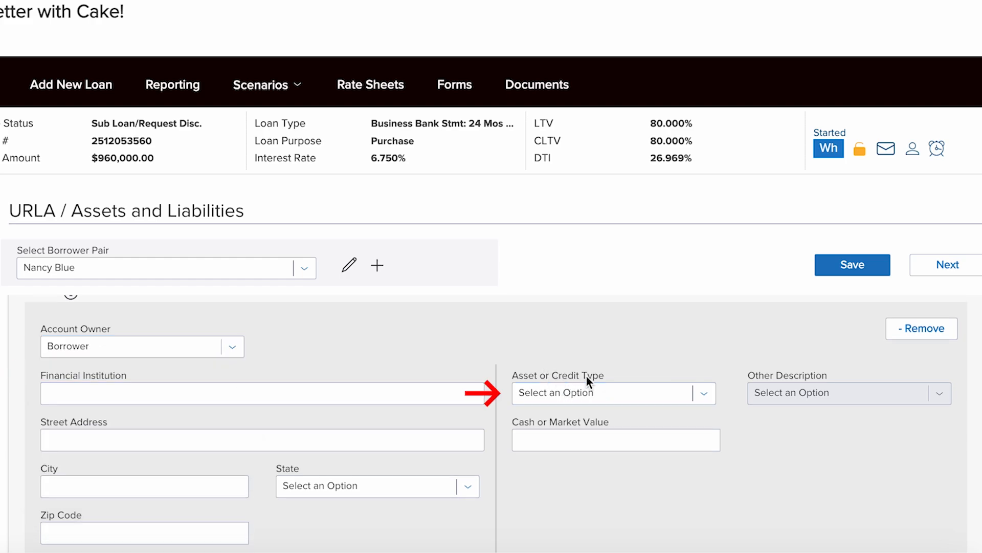
click(705, 403)
scroll(685, 463, down, 3)
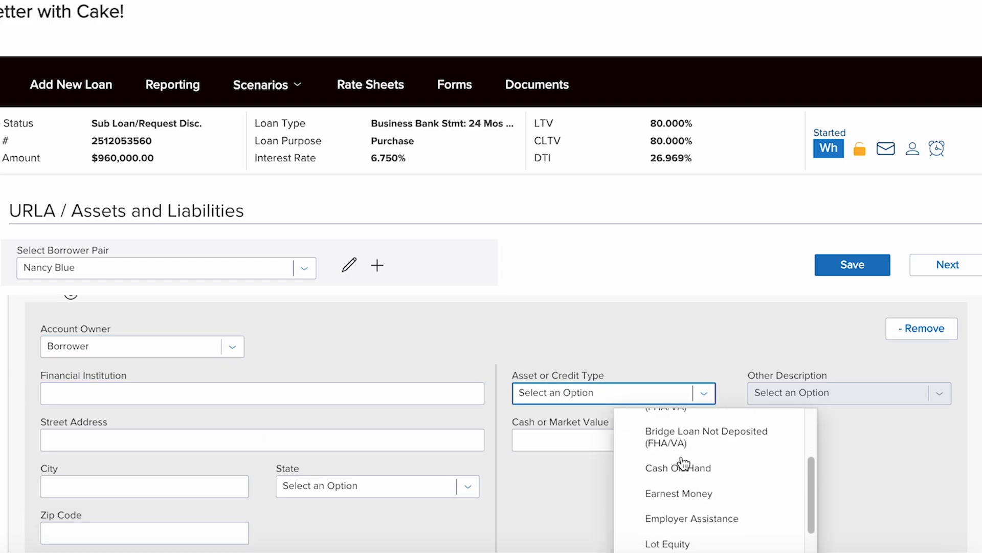
click(676, 502)
click(604, 442)
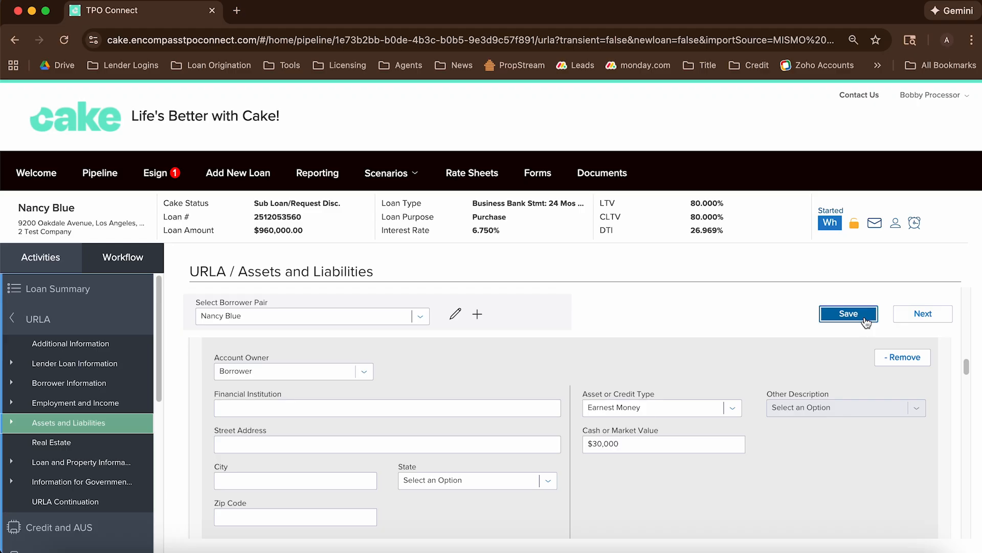
click(872, 270)
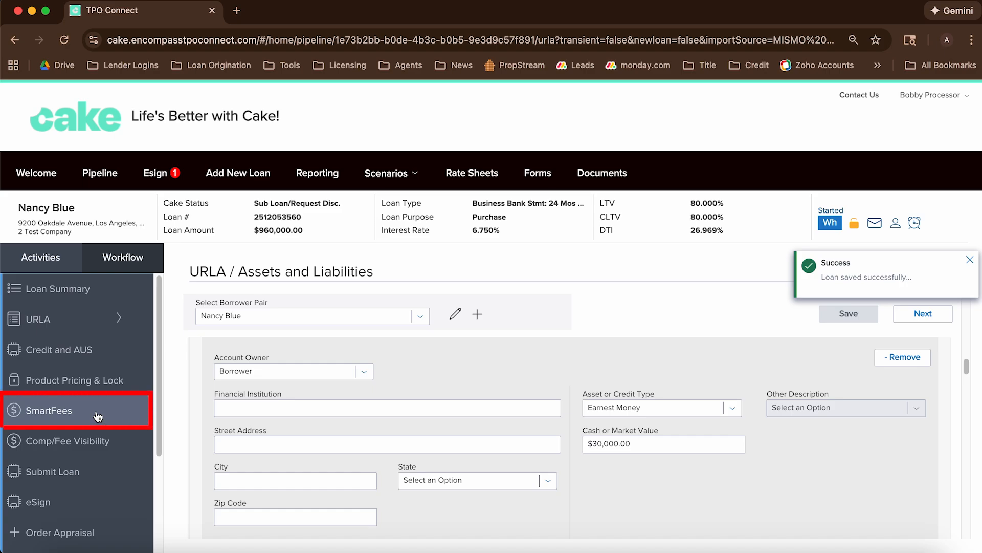
Order Closing Fees from CoreLogic SmartFees and export the title and settlement fees to Encompass
click(98, 416)
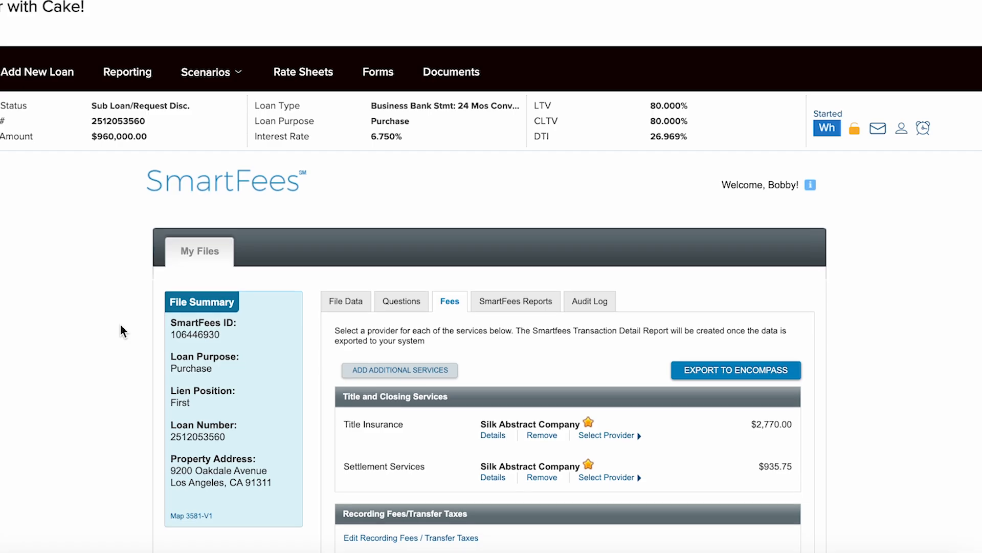
scroll(120, 323, down, 1)
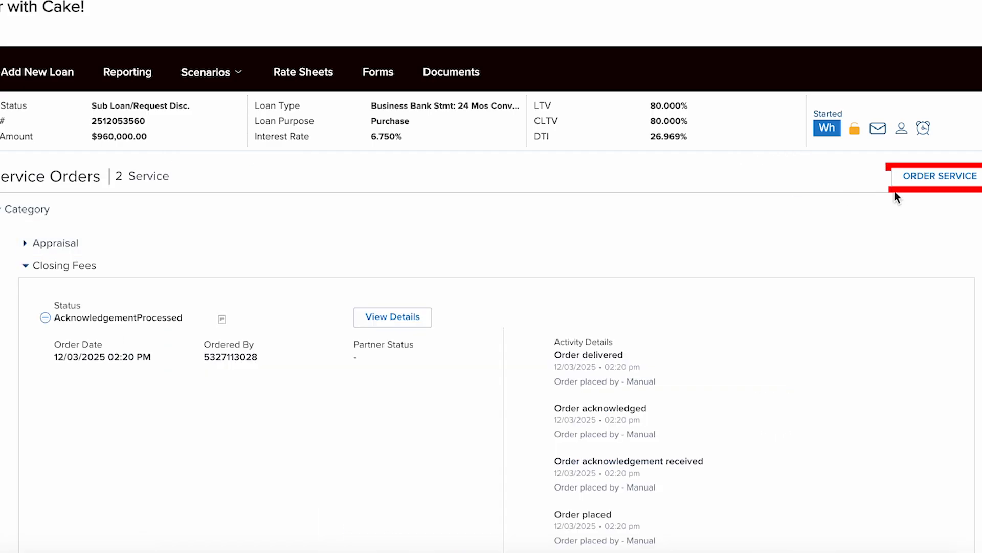
click(926, 175)
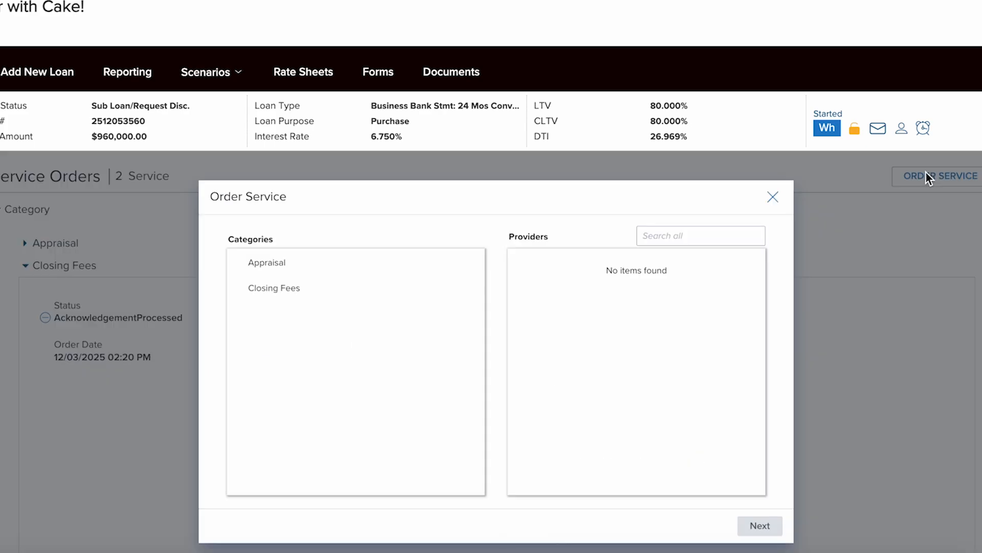
click(279, 287)
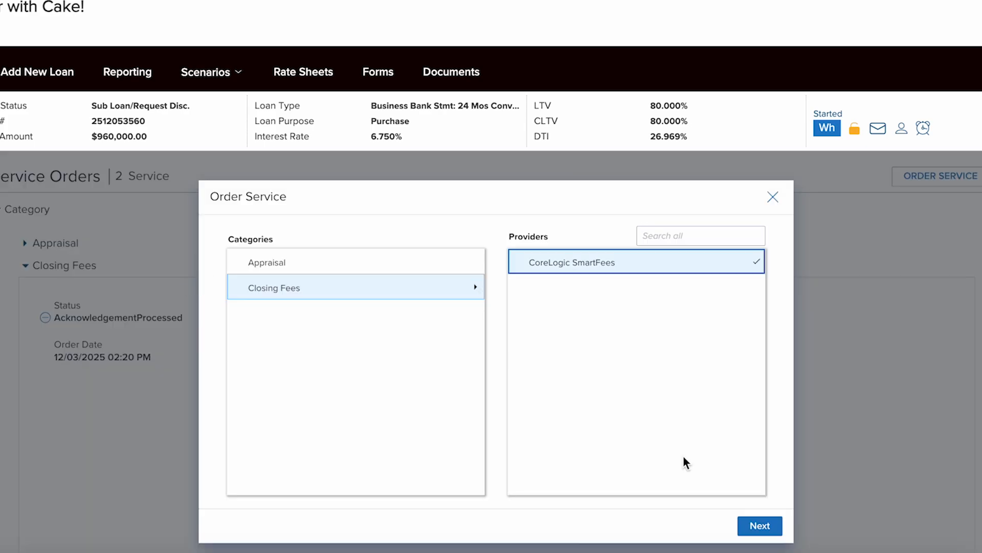
click(757, 522)
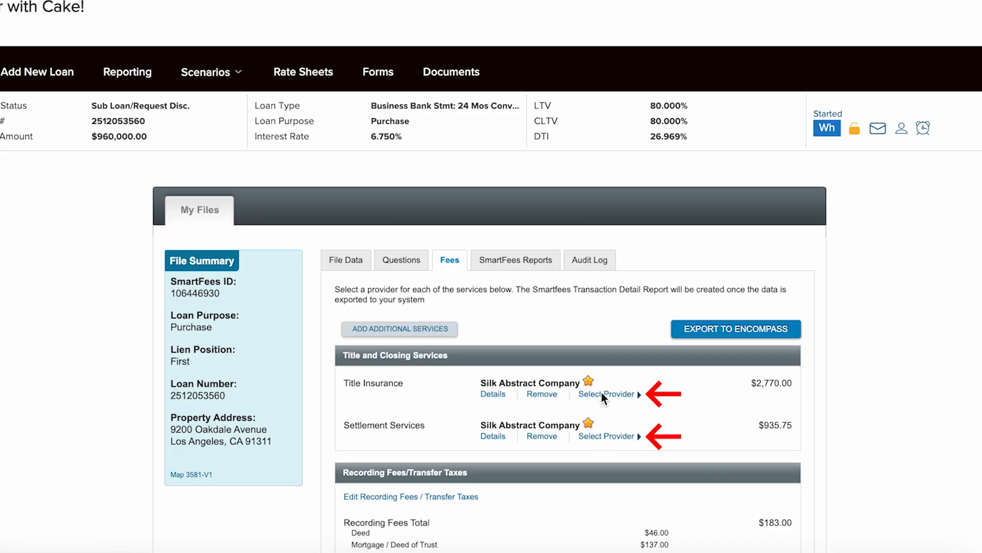
click(709, 331)
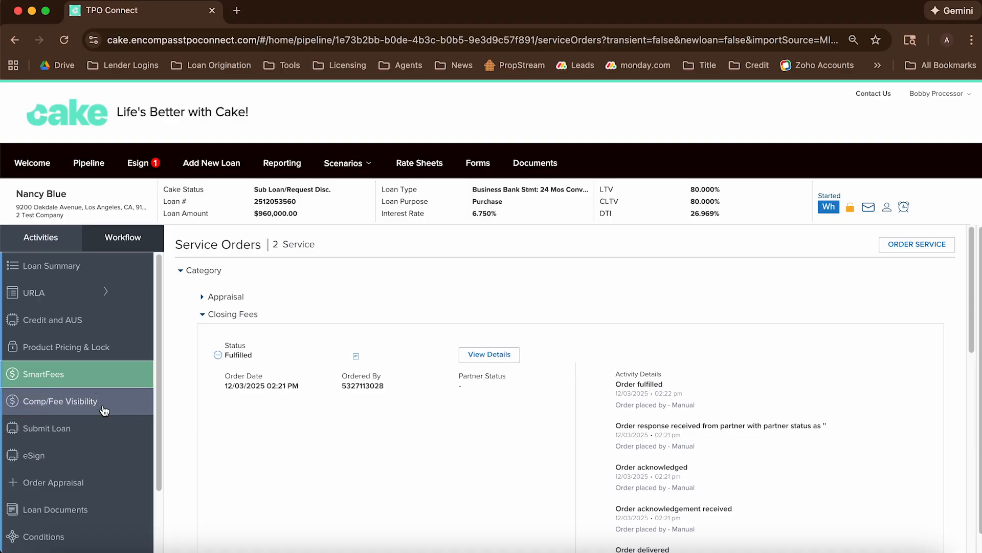
Review Origination Charges, including the 0.875% broker fee, and Services You Cannot Shop For, then save
click(104, 407)
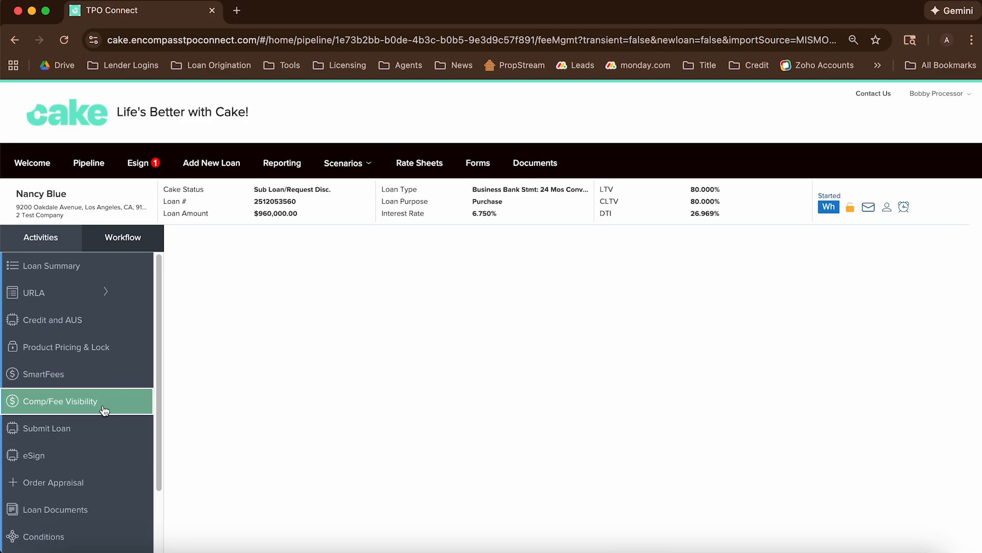
scroll(618, 456, down, 3)
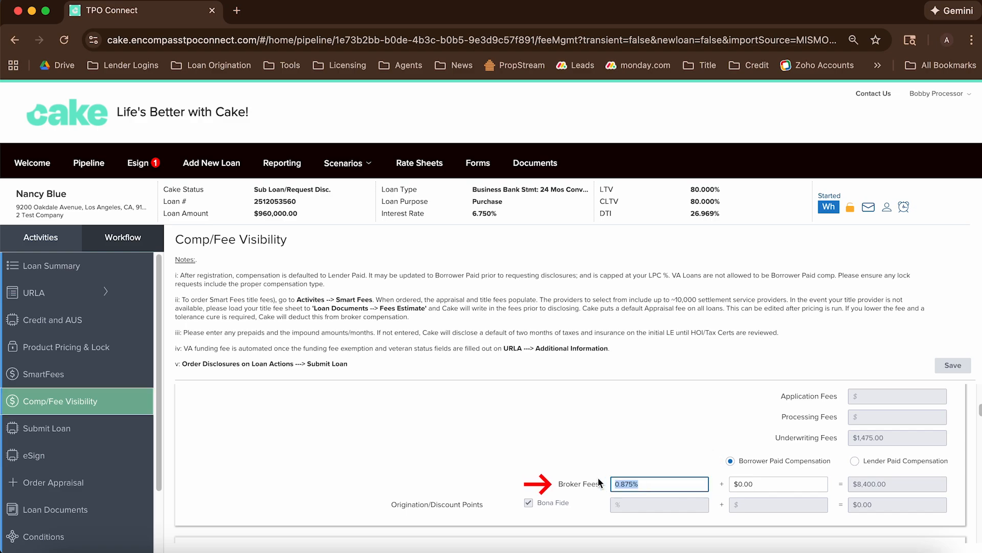
scroll(588, 461, down, 3)
scroll(576, 456, down, 2)
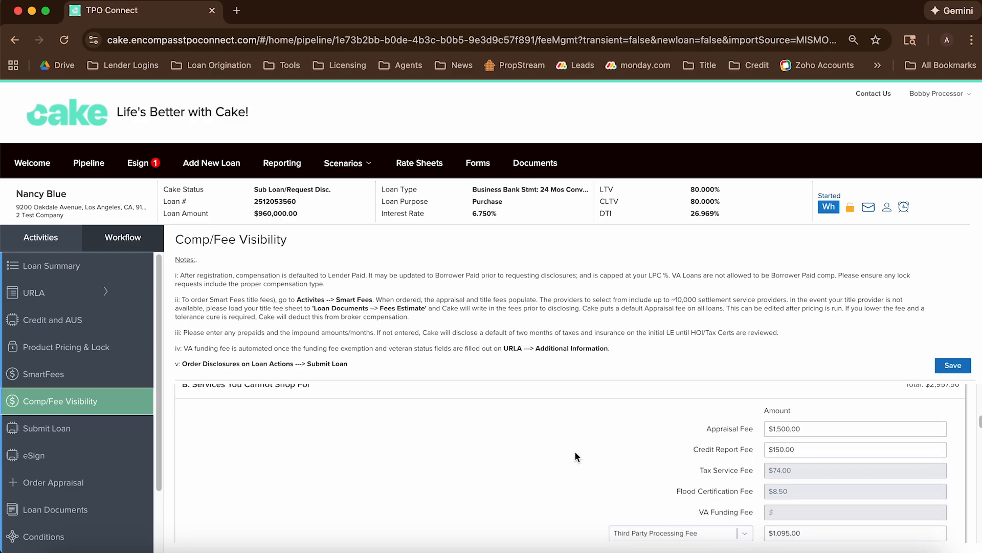
scroll(576, 455, down, 1)
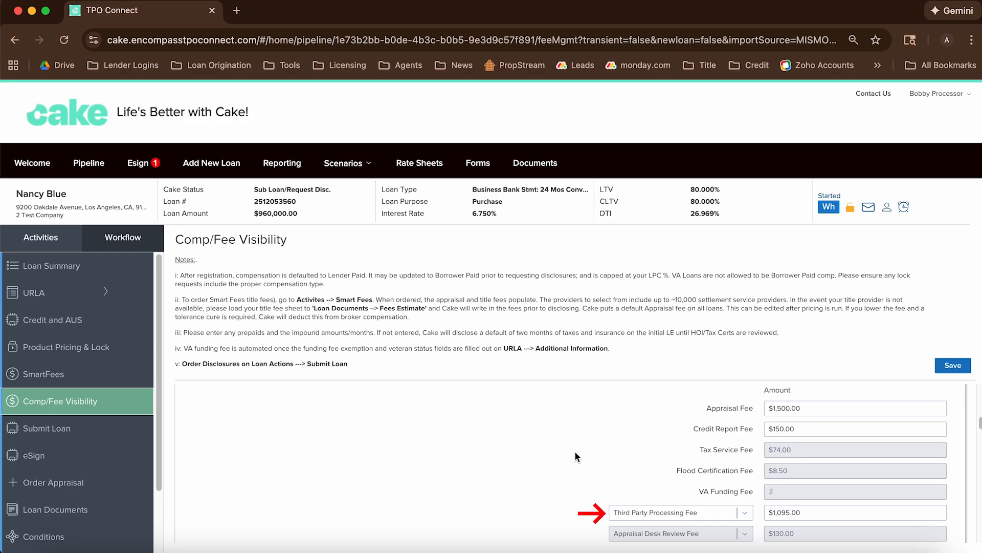
click(940, 369)
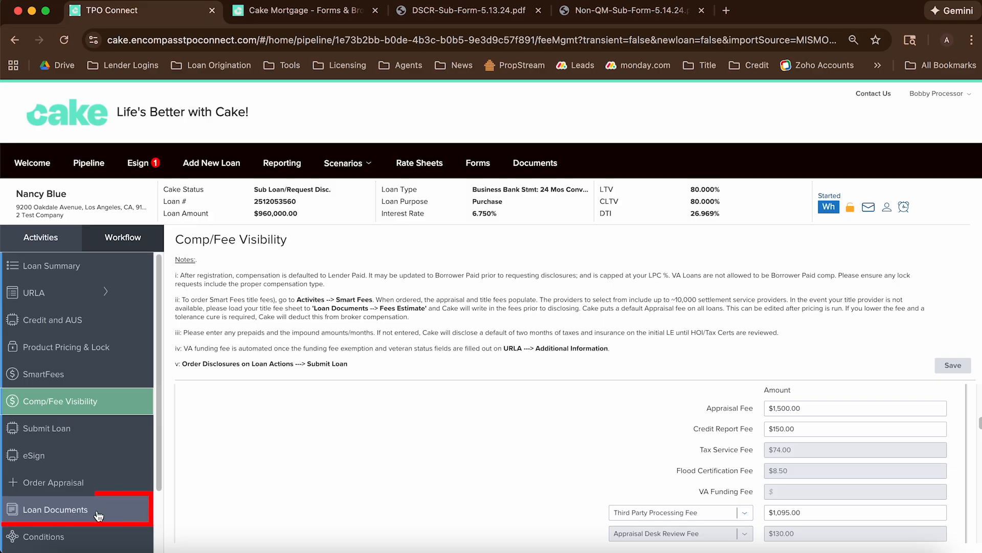
Put Dummy Submission Docs - Google Docs.pdf in the TPO - File Submission folder and proceed to Submit Loan
click(98, 516)
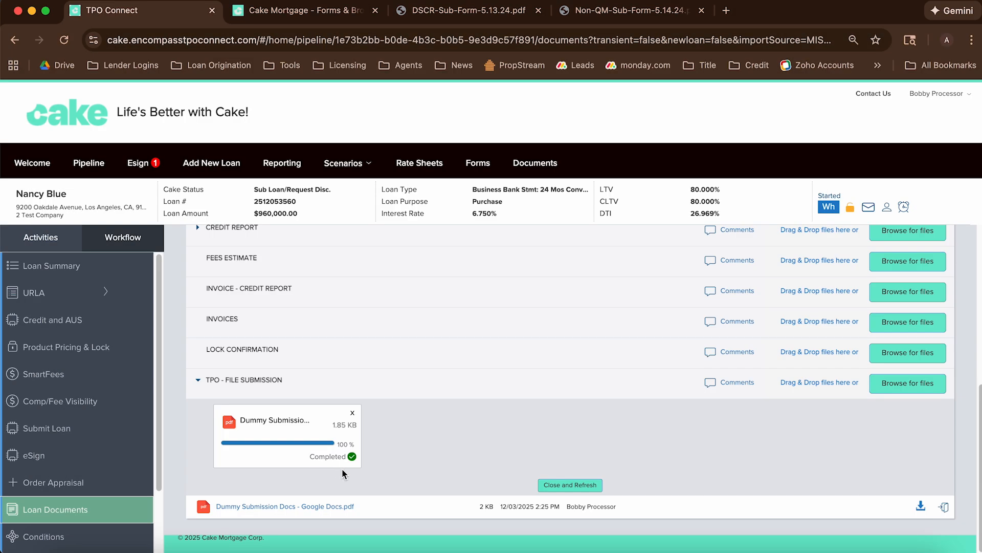
scroll(198, 465, up, 1)
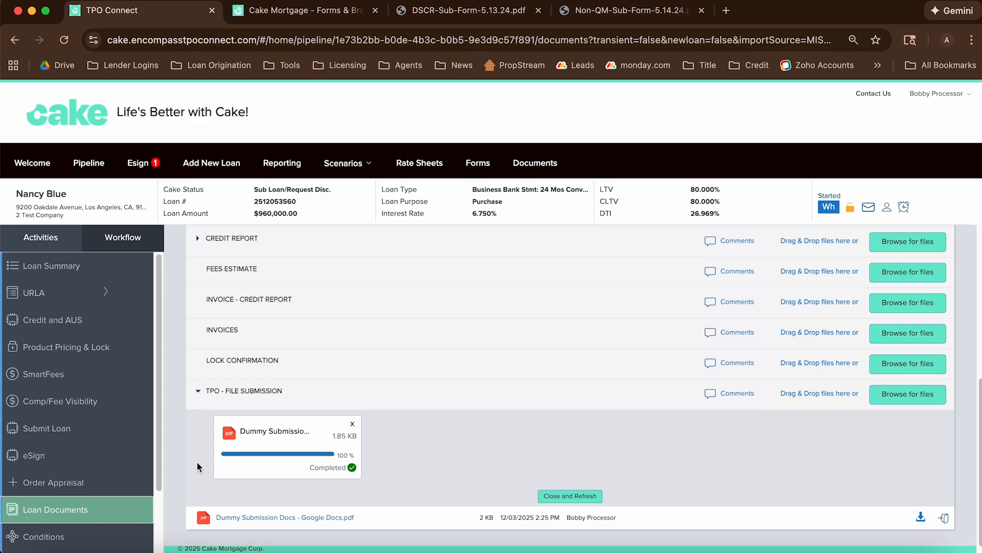
click(37, 430)
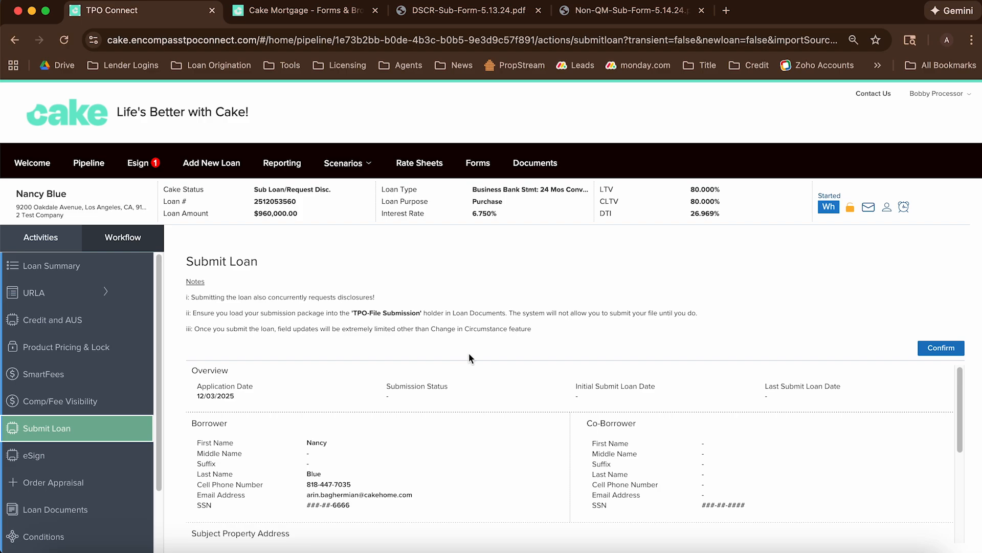
Confirm the loan submission so the status becomes Disc Ordered - Submitted on 12/03/2025
click(941, 350)
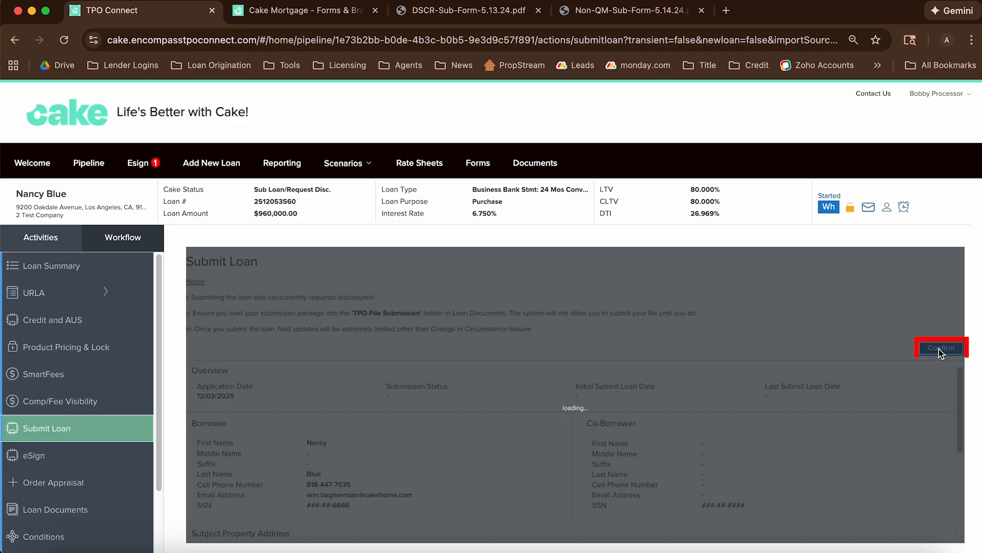